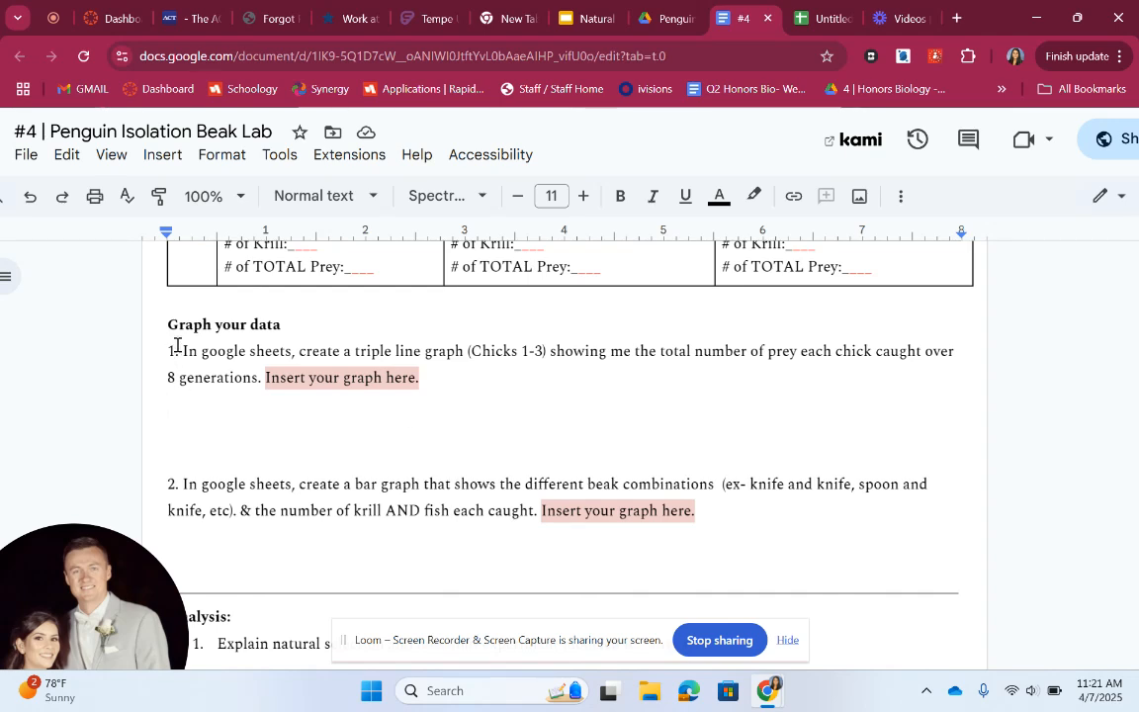
Switch to the untitled spreadsheet and enter the column headers Chick 1, Chick 2 and Chick 3 in B1 through D1
drag(180, 346, 442, 382)
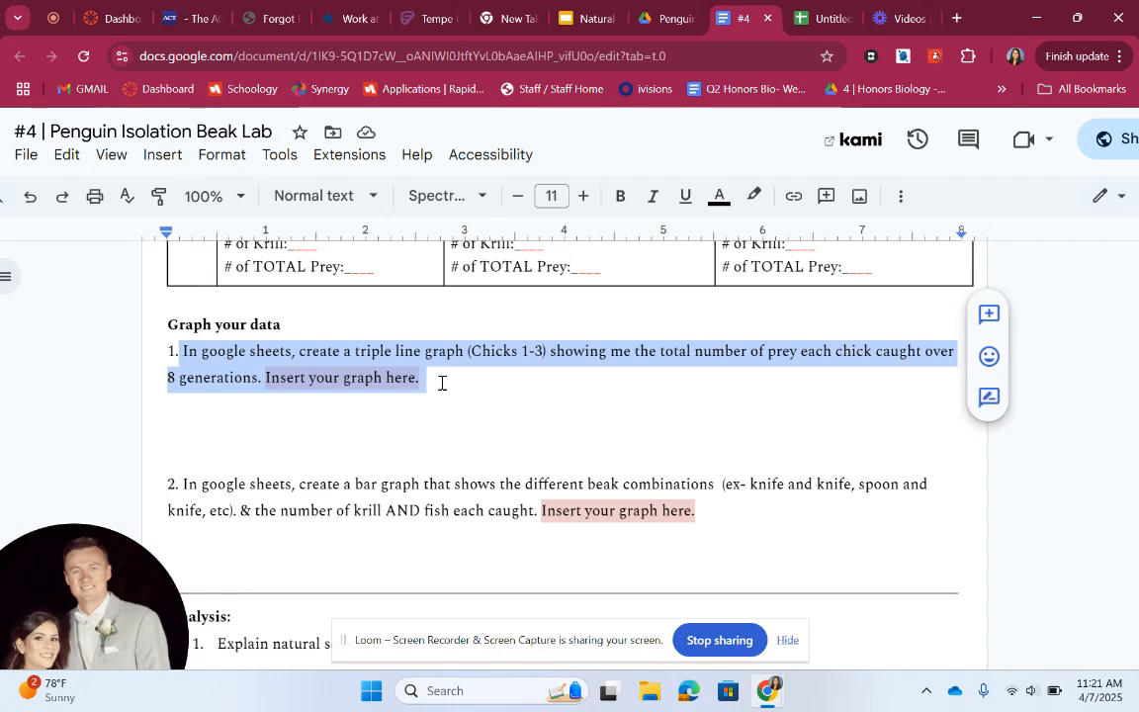
click(824, 18)
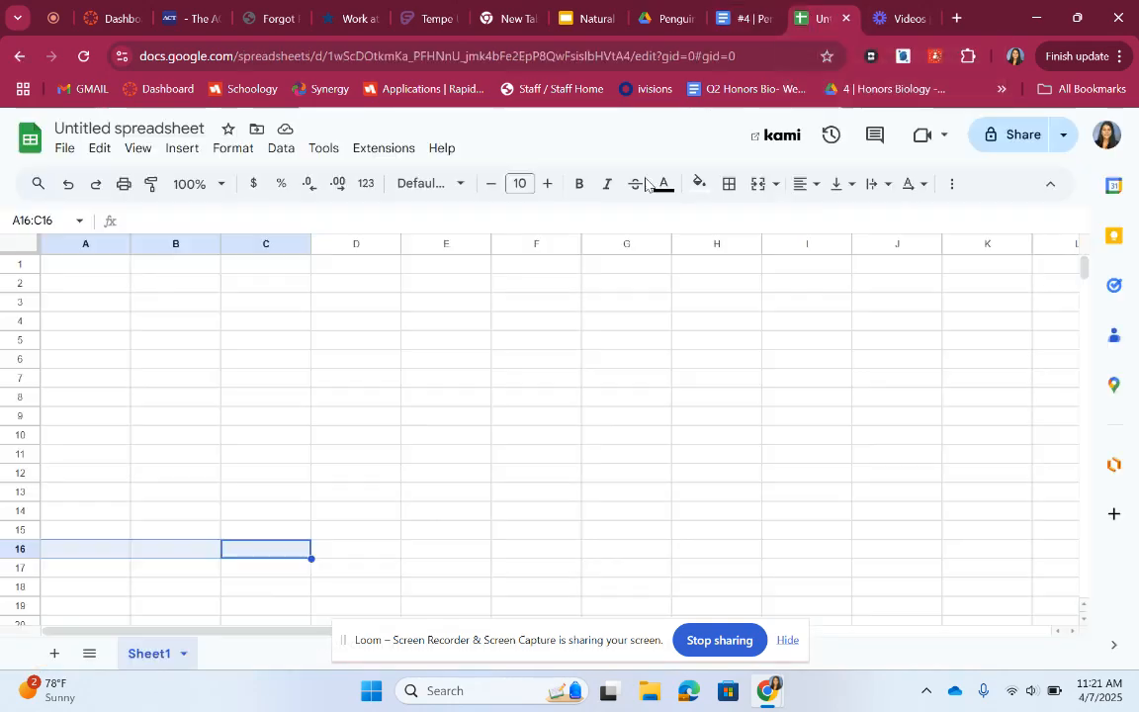
click(187, 265)
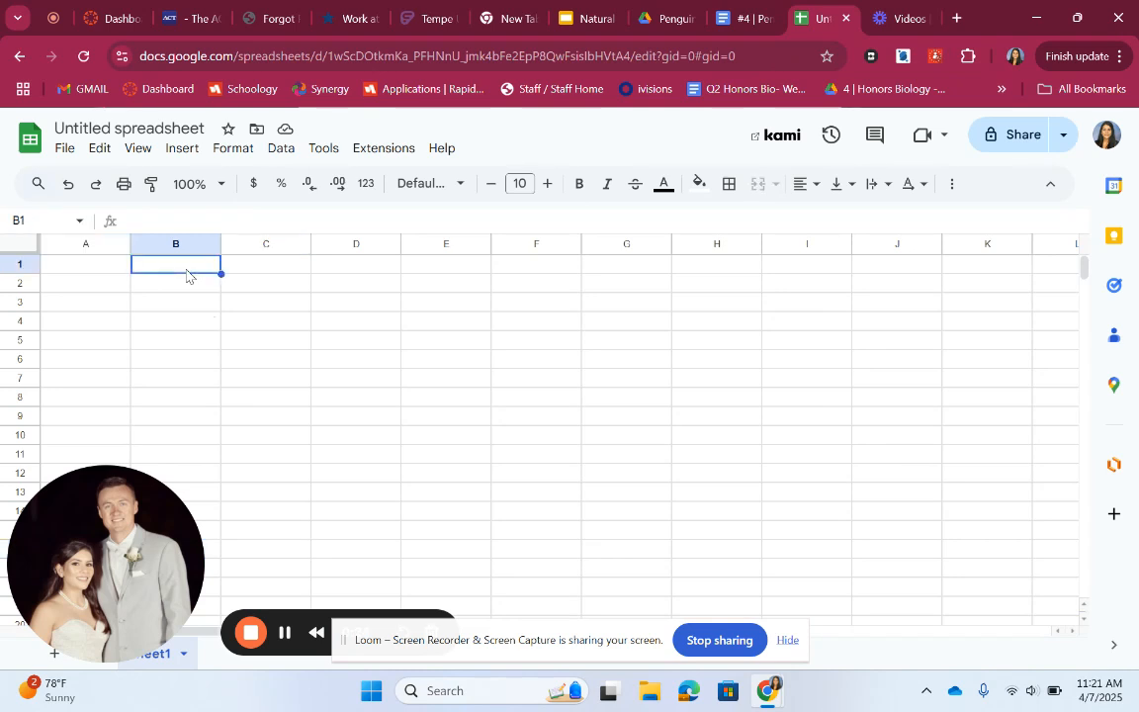
text(Chick)
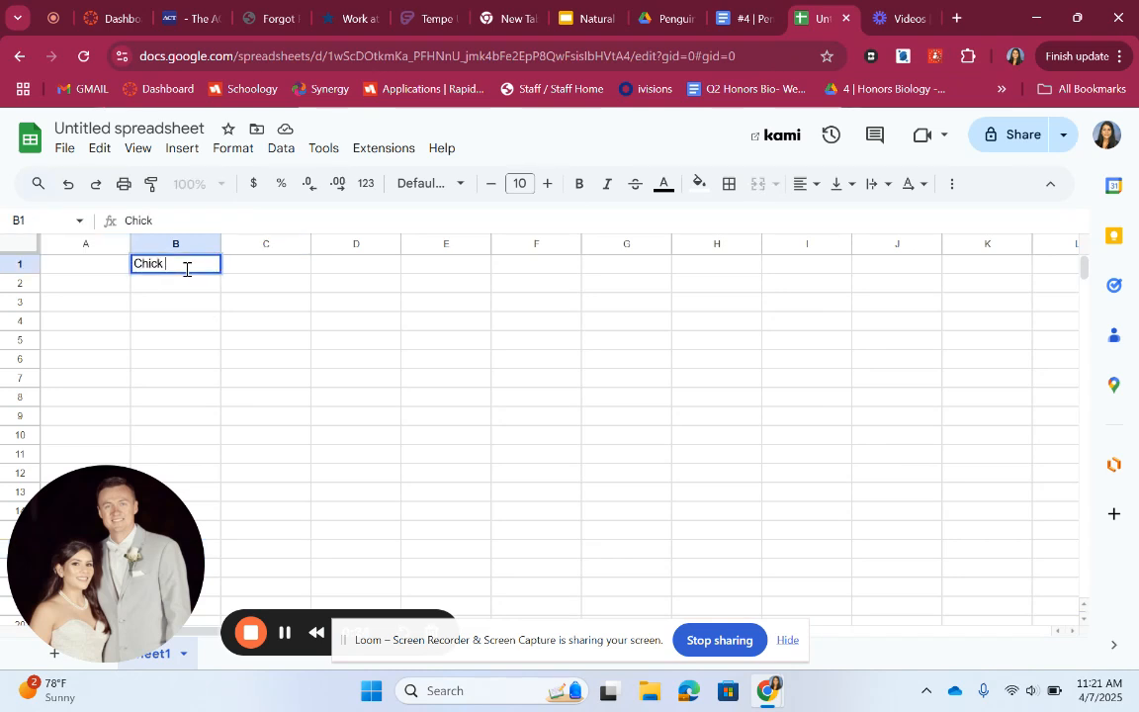
text( 1)
key(Tab)
text(Ch)
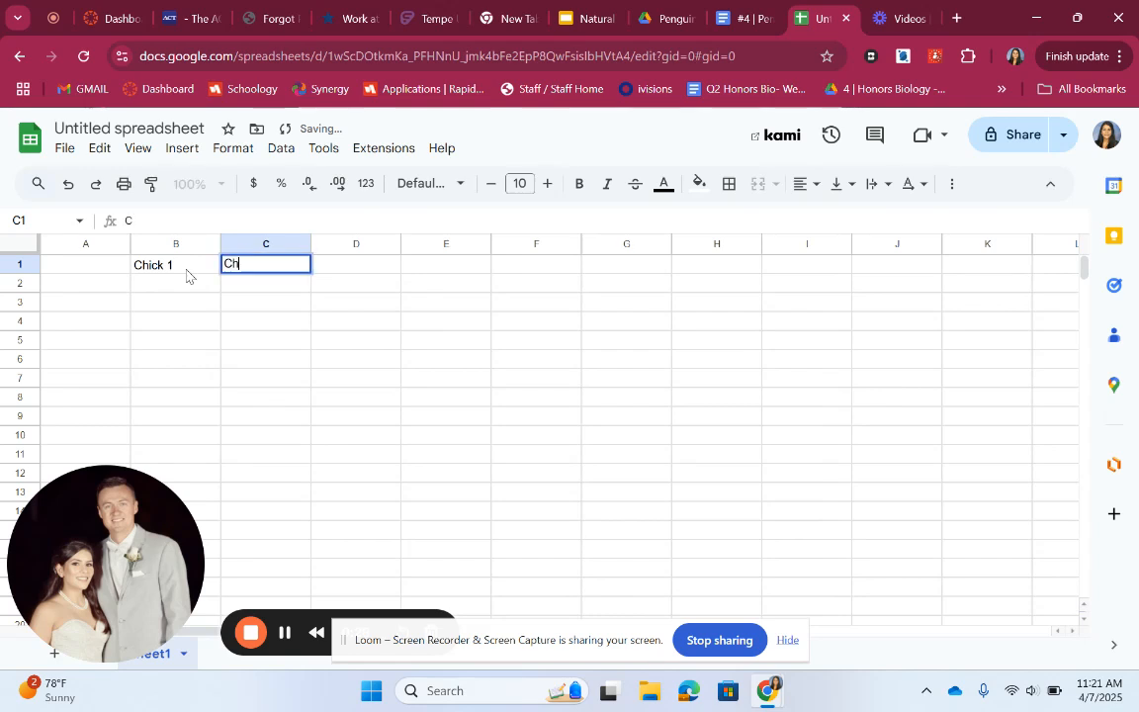
text(ick 2)
key(Tab)
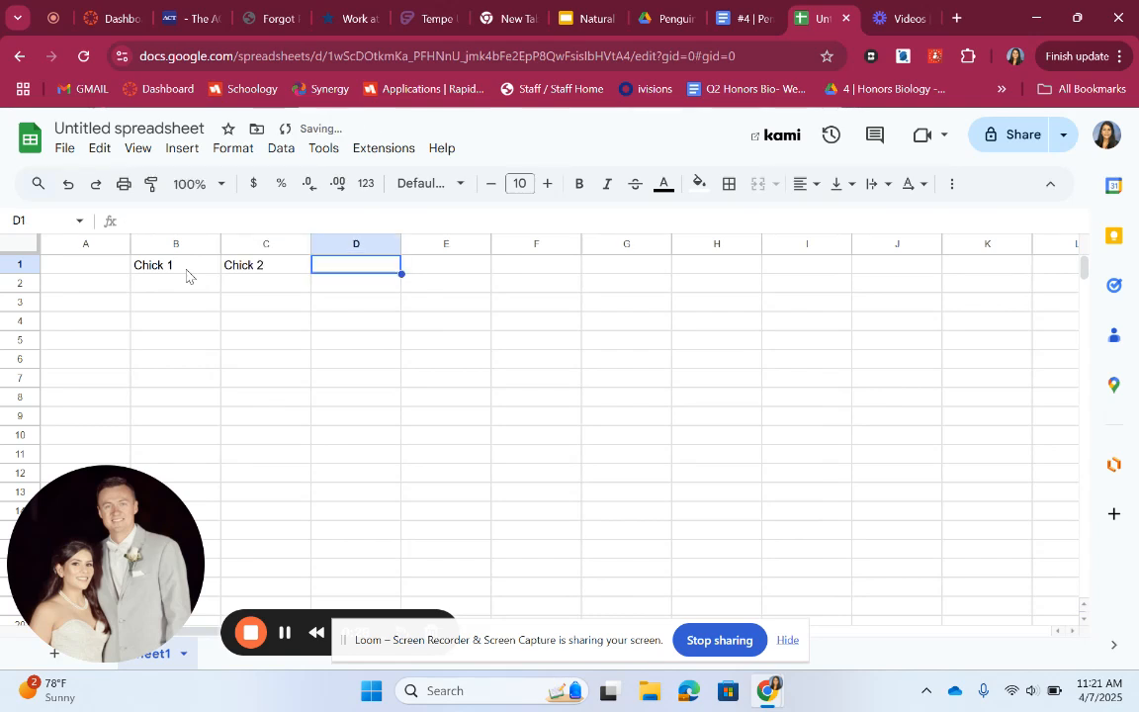
text(Chic)
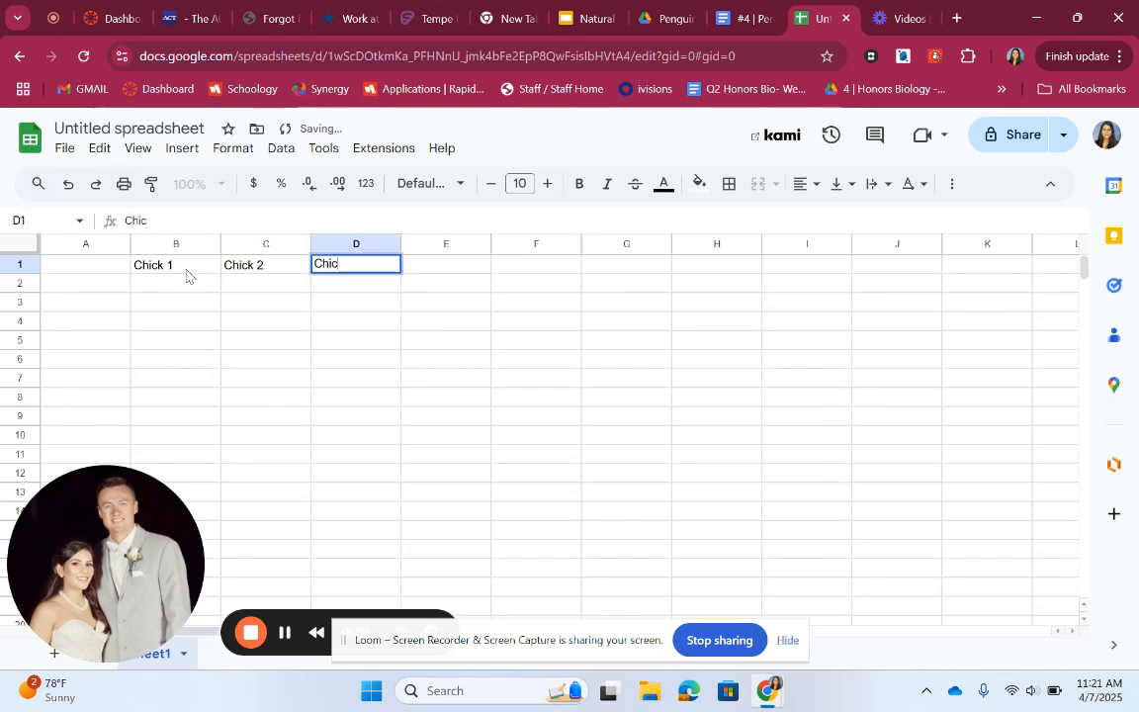
text(k 3)
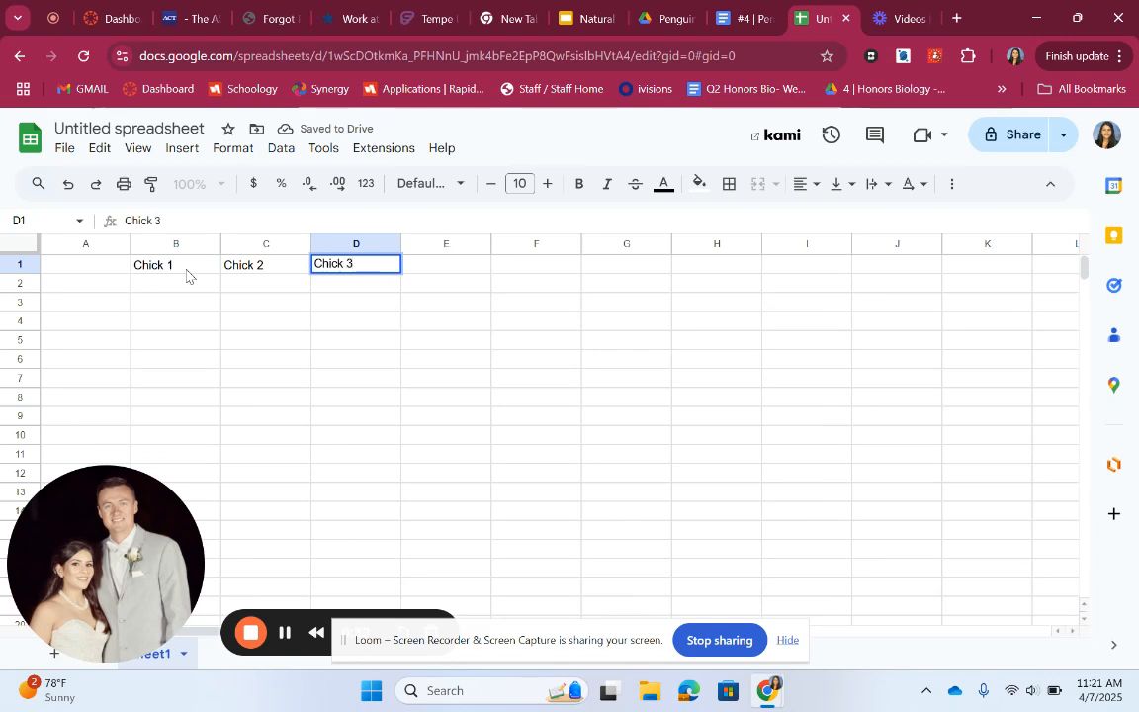
Enter the generation numbers 1 to 8 down column A, from A2 to A9
click(187, 269)
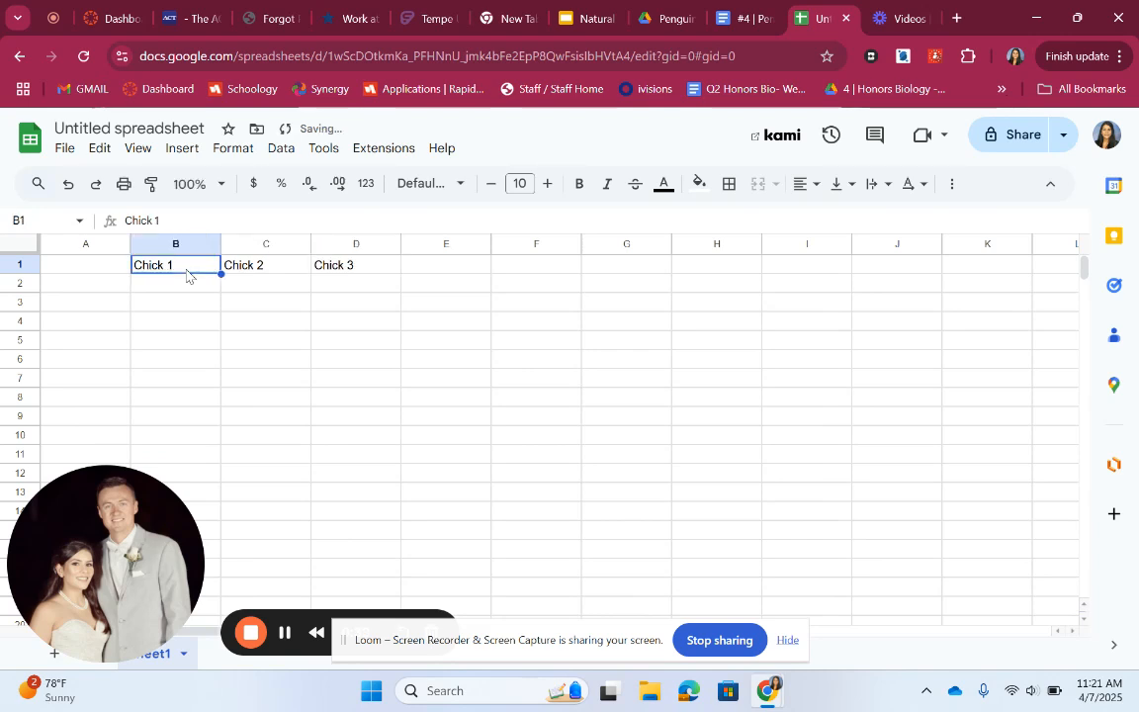
key(Down)
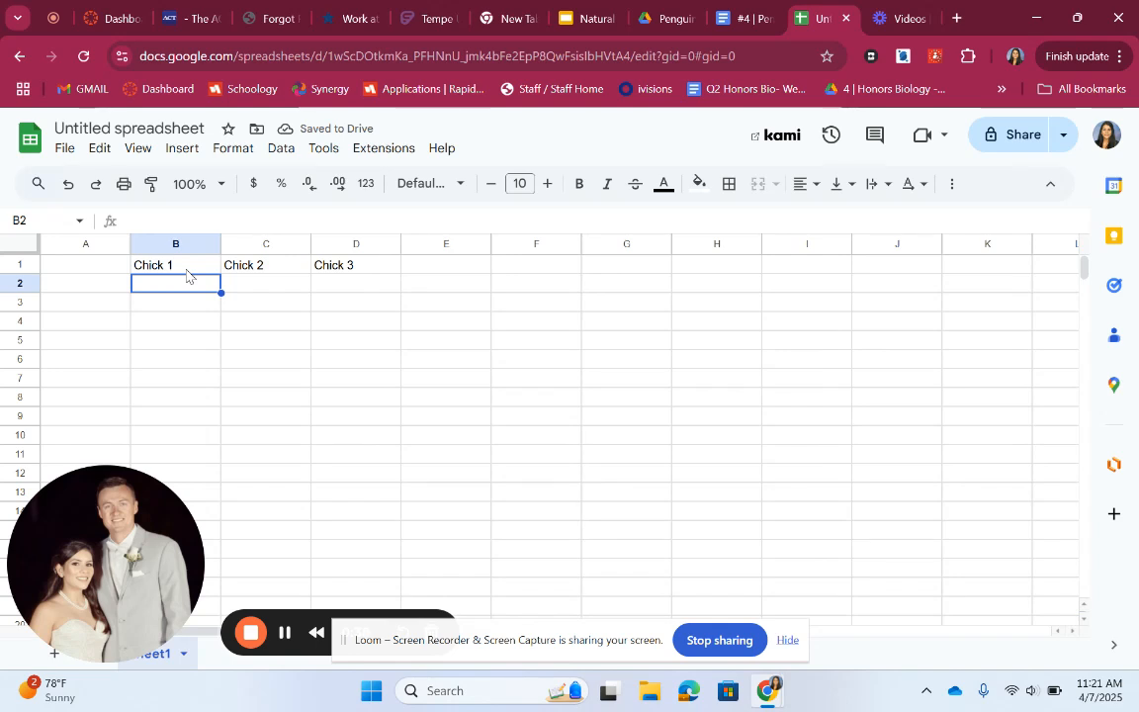
key(Down)
key(Left)
key(Up)
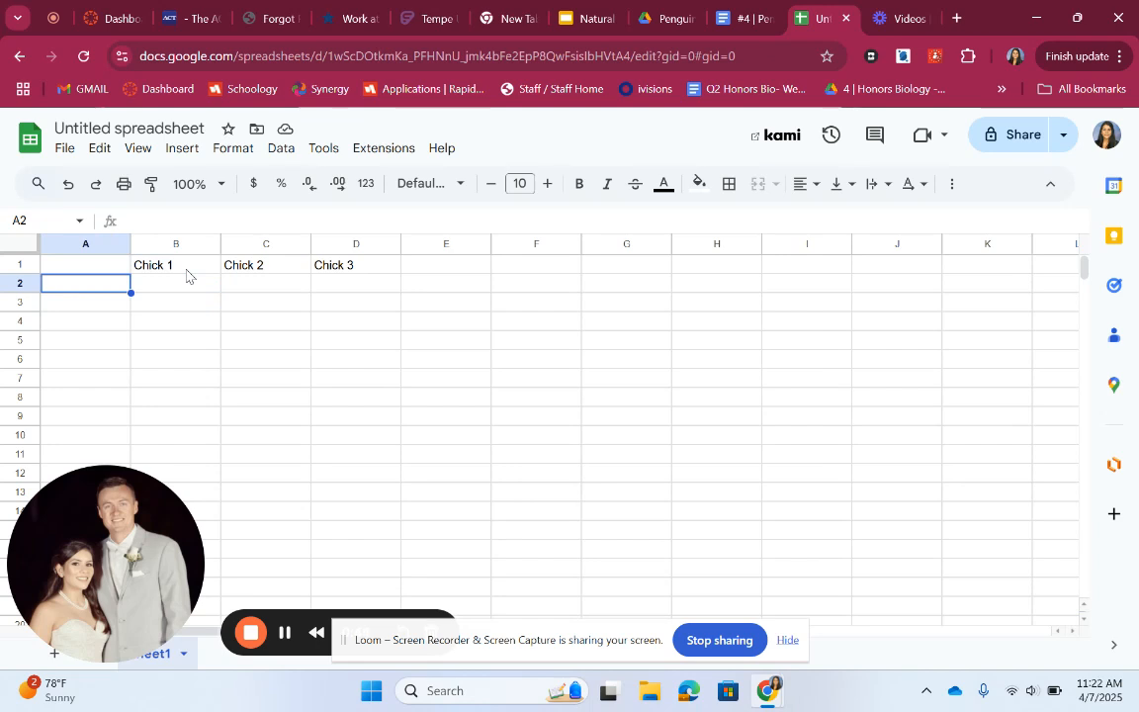
text(1)
key(Return)
text(2)
key(Return)
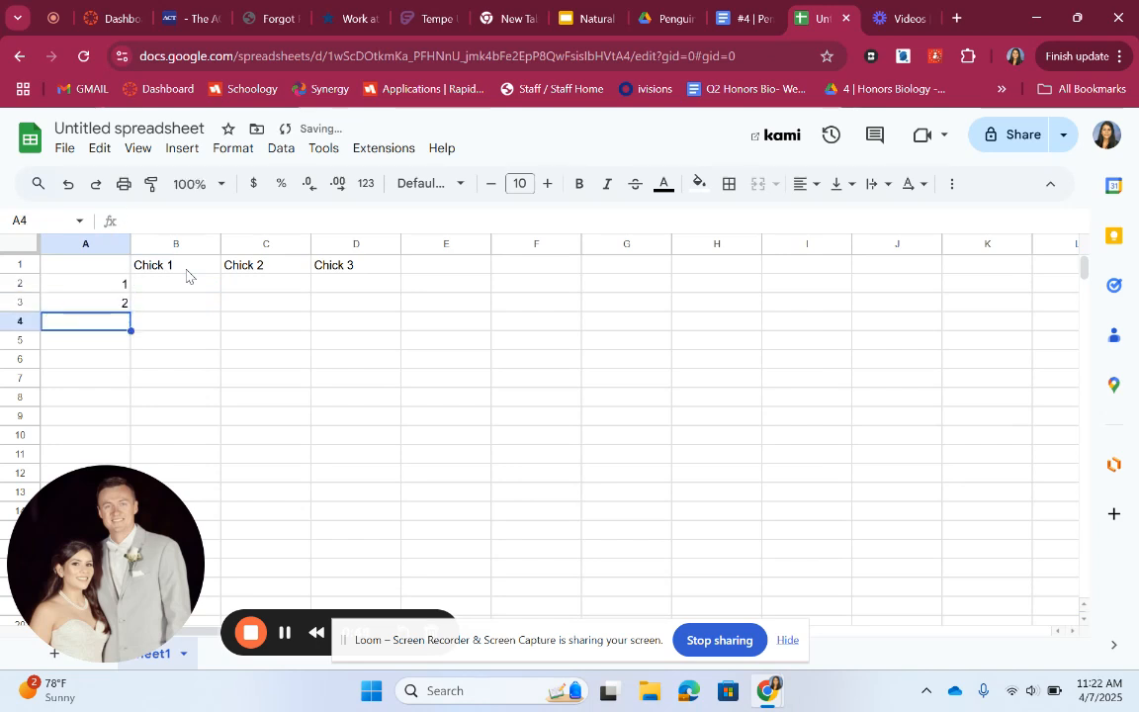
text(3)
key(Return)
text(4)
key(Return)
text(5)
key(Return)
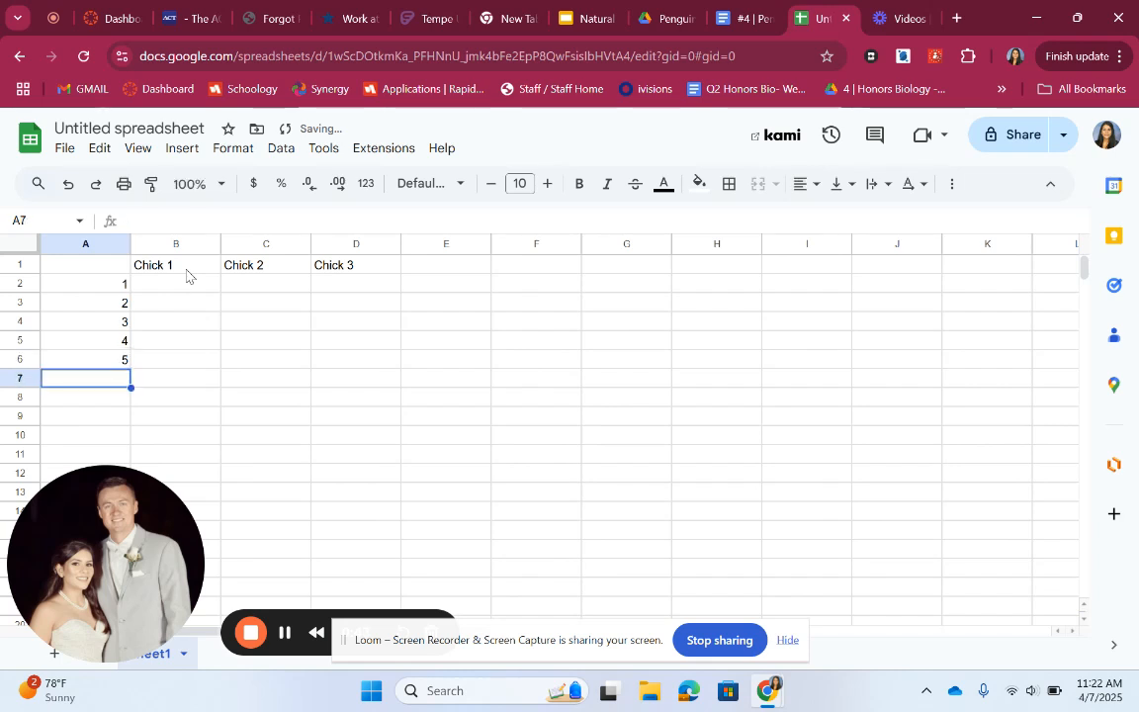
text(6)
key(Return)
text(7)
key(Return)
text(8)
key(Tab)
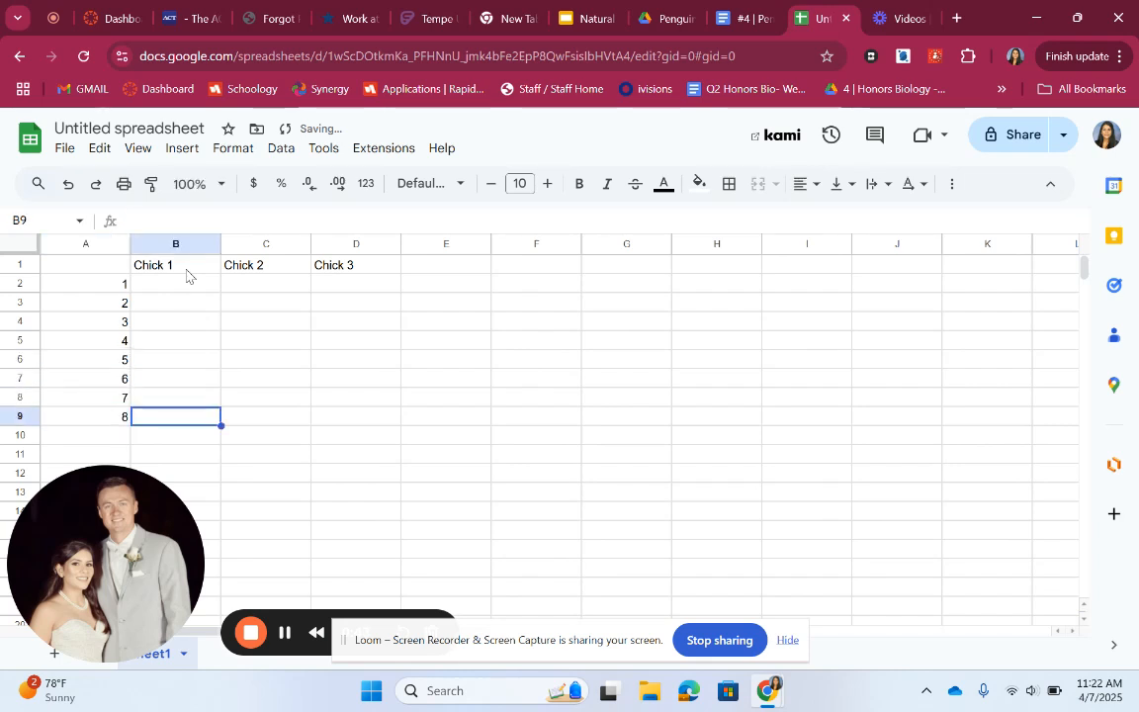
Look up the generation 1 total prey values in the lab document's data table
key(Up)
key(Up)
key(Up)
key(Up)
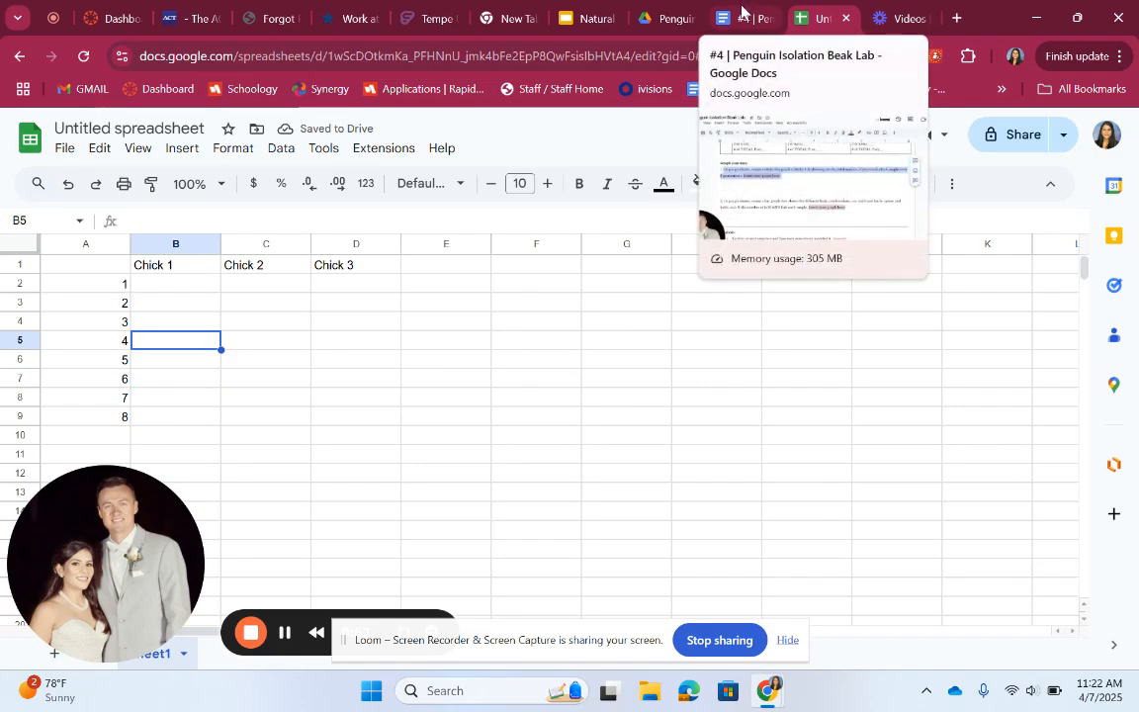
click(741, 12)
scroll(435, 415, up, 10)
scroll(433, 419, up, 3)
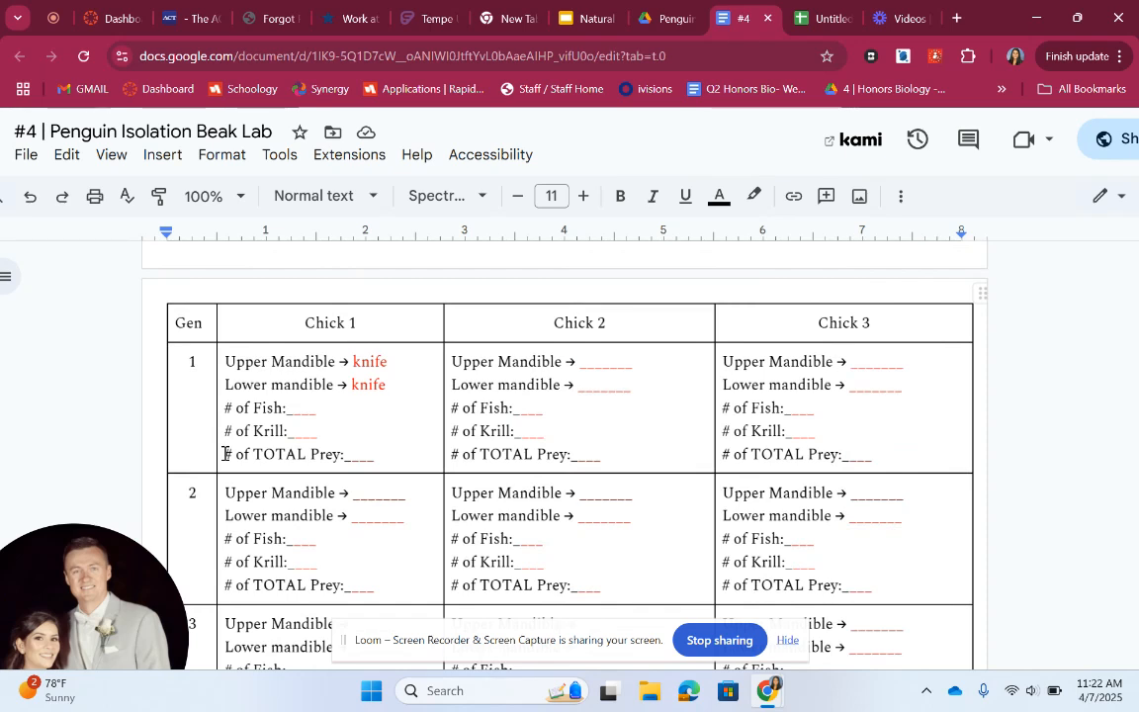
drag(228, 453, 389, 450)
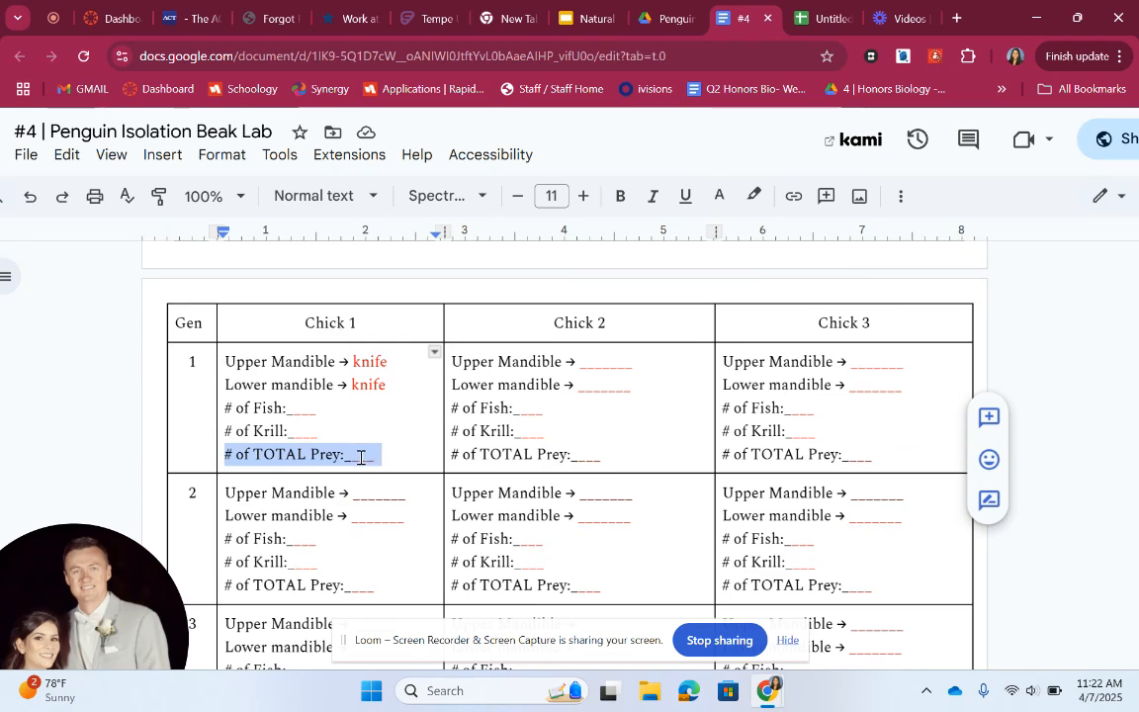
click(820, 18)
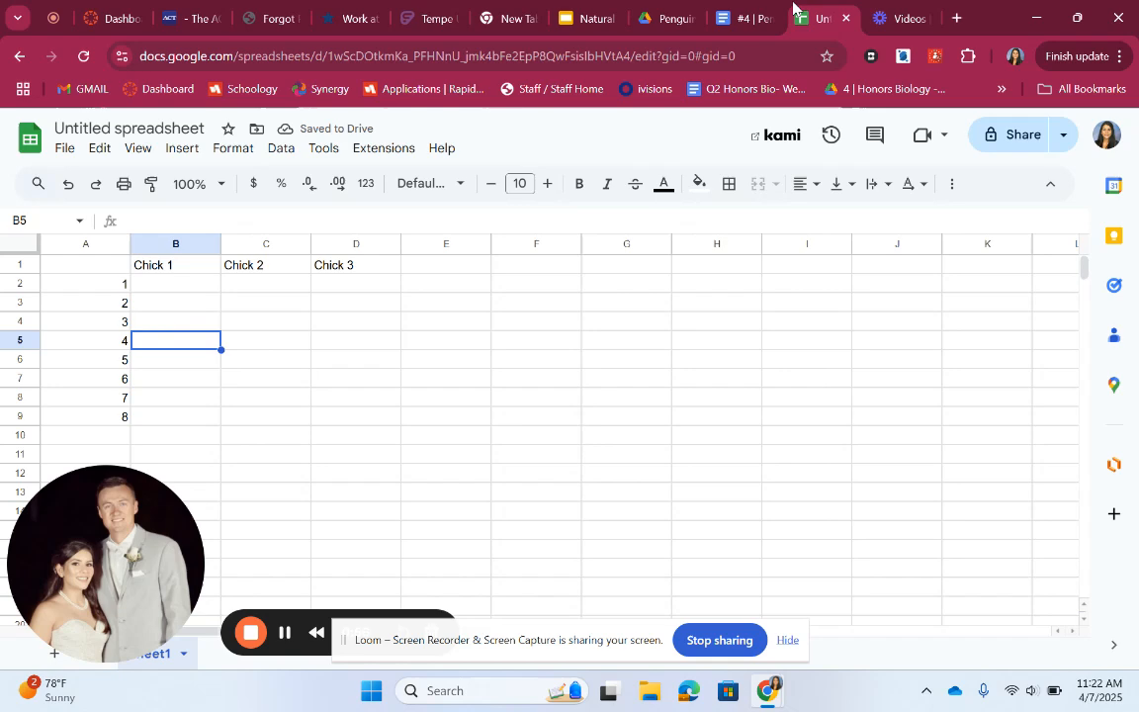
Enter 5 in B2 as Chick 1's generation 1 total, checking Chick 2's total in the document
click(197, 286)
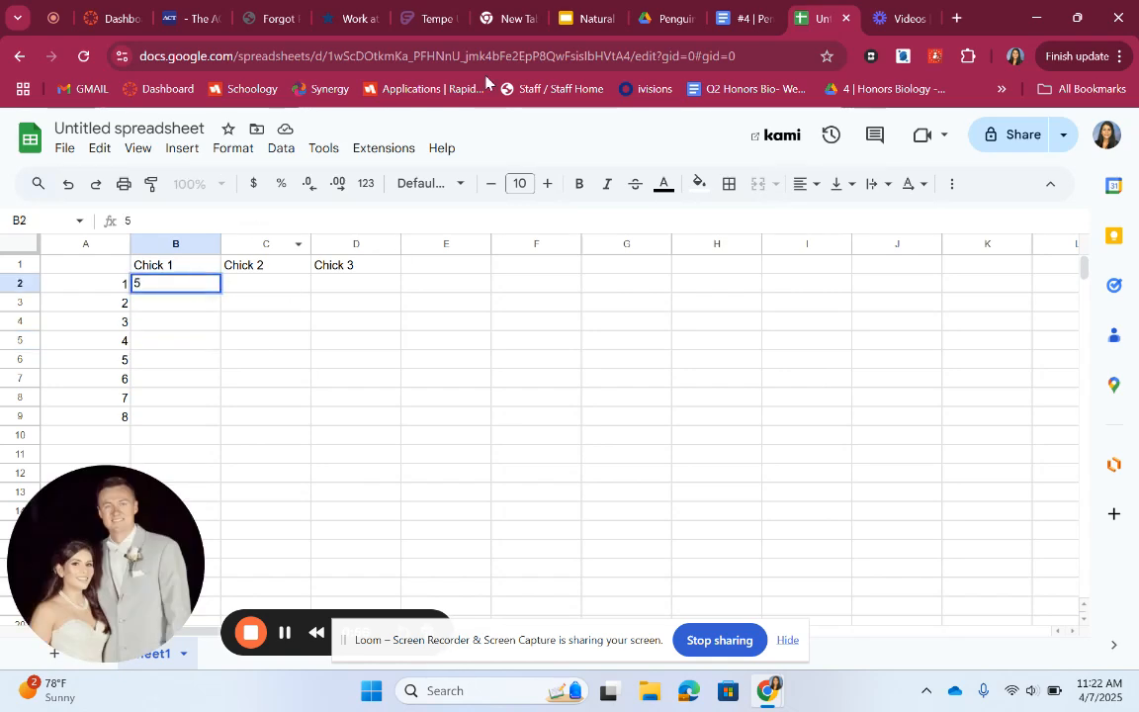
click(743, 18)
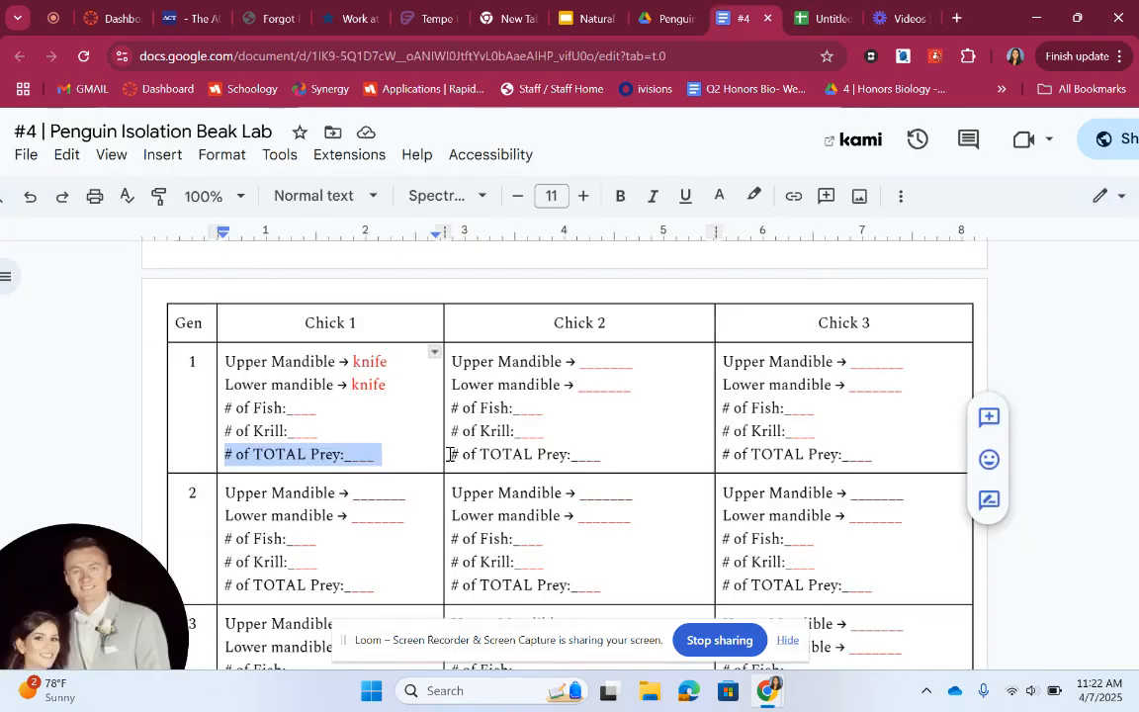
drag(450, 454, 600, 465)
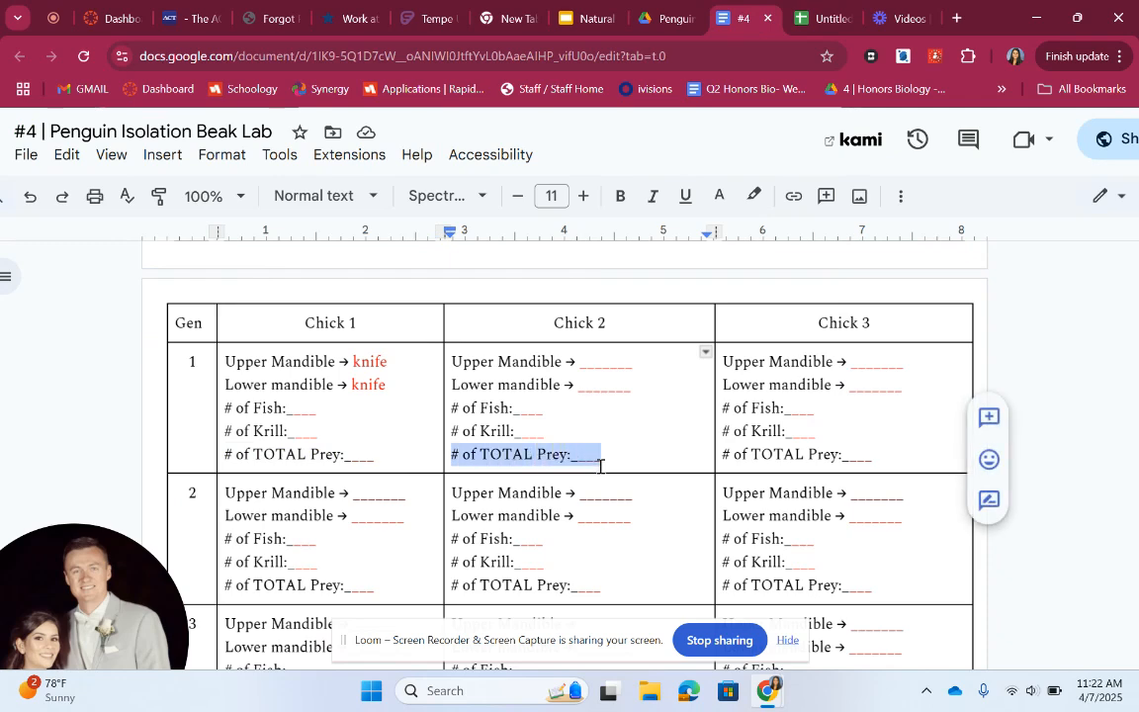
click(808, 19)
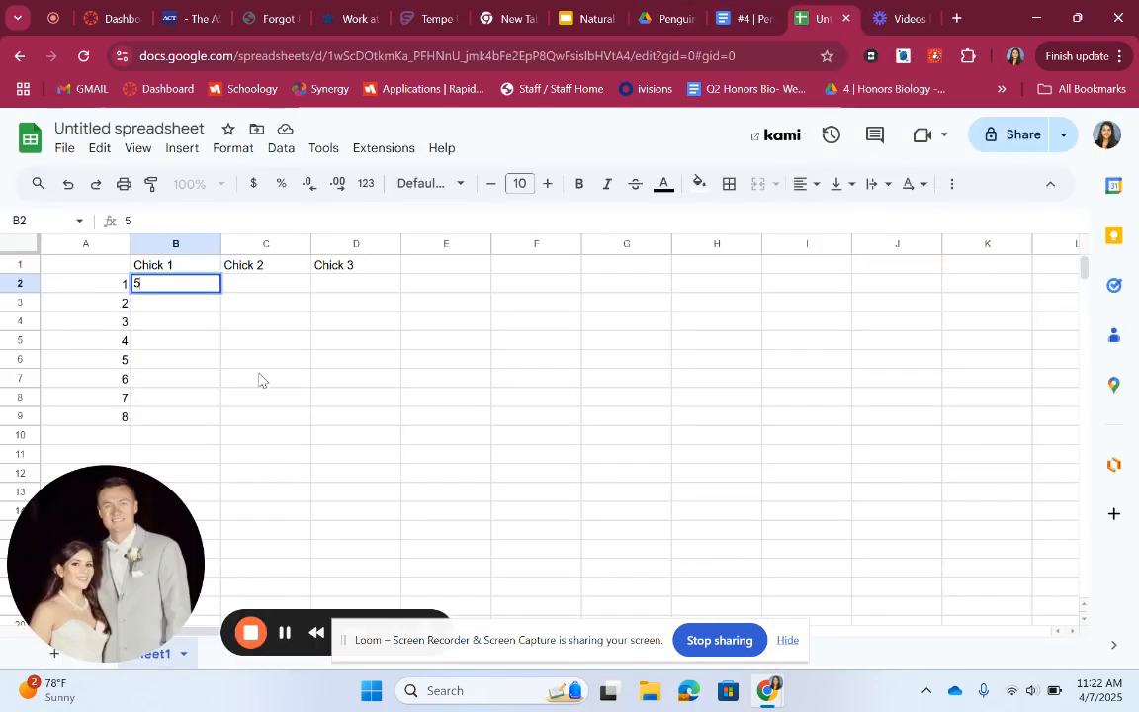
click(259, 294)
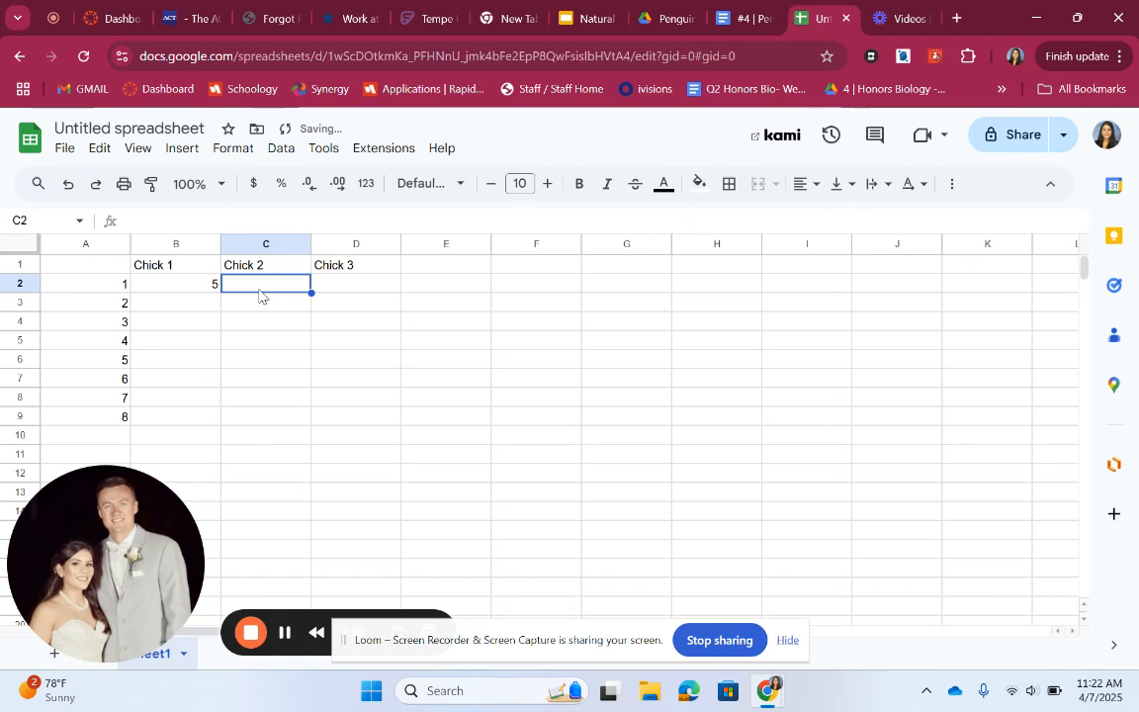
Fill generations 1–4 totals: 4 and 6 in C2:D2, then rows 3–5 as 4,5,6; 5,6,7; 4,5,6
text(4)
key(Tab)
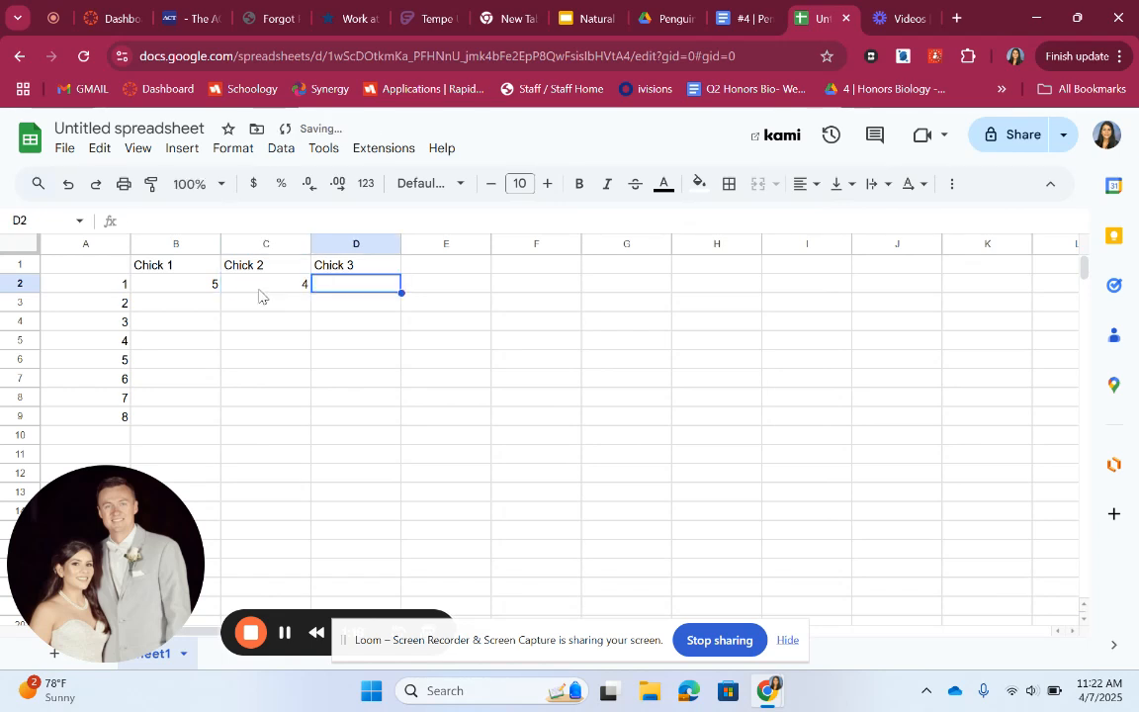
text(6)
key(Return)
key(Left)
key(Left)
text(4)
key(Tab)
text(5)
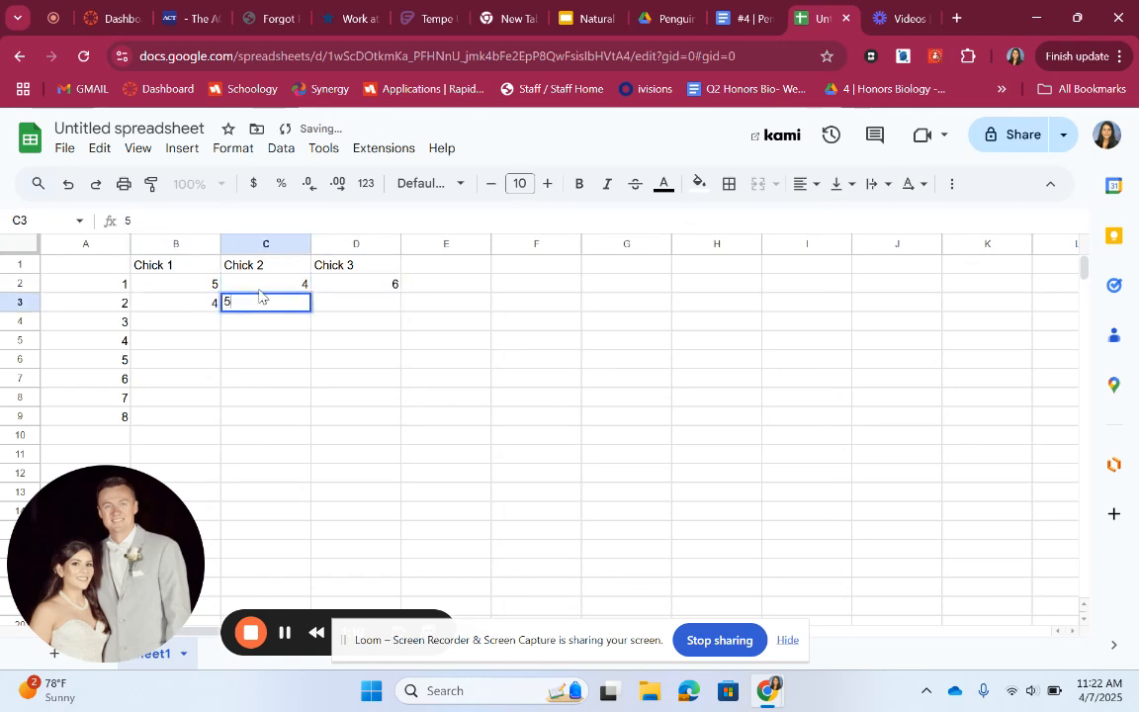
key(Tab)
text(6)
key(Return)
text(7)
key(Left)
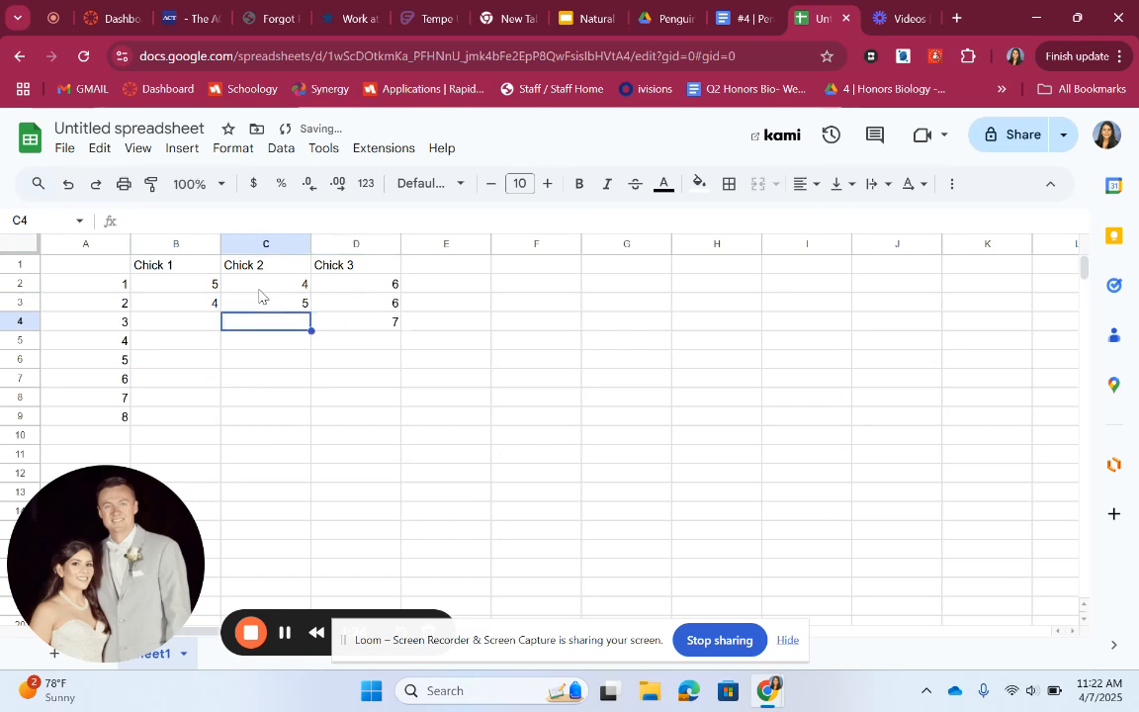
text(6)
key(Left)
text(5)
key(Return)
text(4)
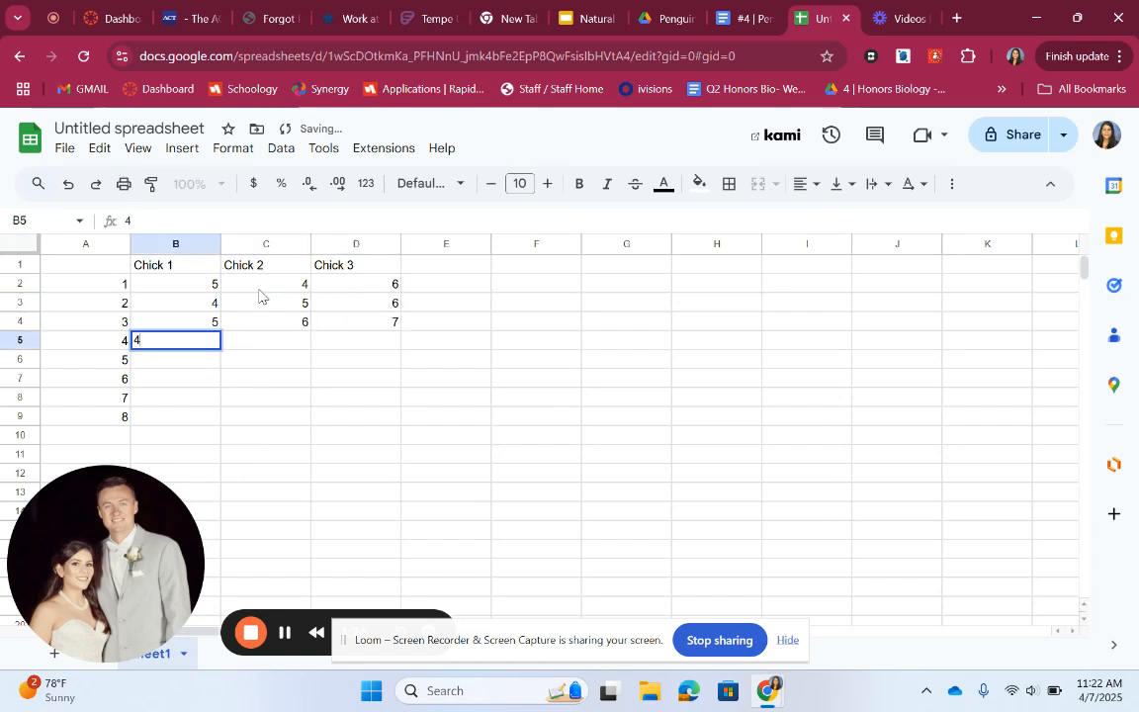
key(Tab)
text(5)
key(Tab)
text(6)
key(Return)
Fill generations 5–8 totals in rows 6–9 as 4,4,4; 5,6,6; 3,4,6; 4,5,6 across columns B to D
text(4)
key(Left)
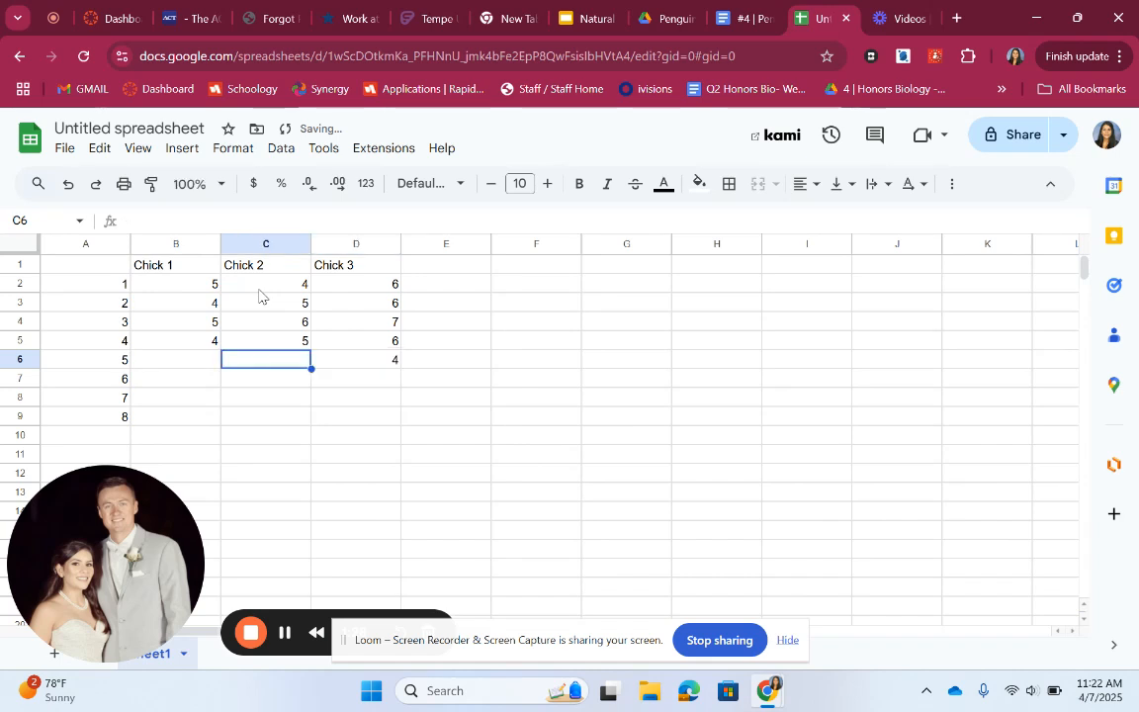
text(4)
key(Left)
text(4)
key(Return)
text(5)
key(Tab)
text(6)
key(Tab)
text(6)
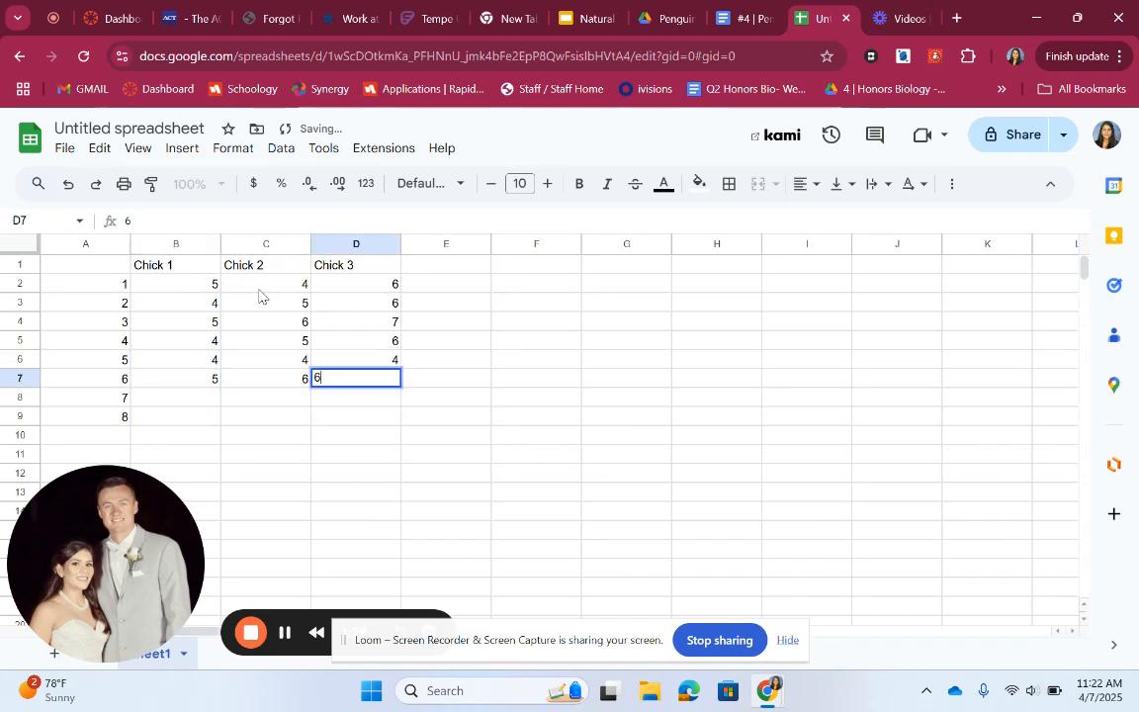
key(Return)
text(6)
key(Left)
text(4)
key(Left)
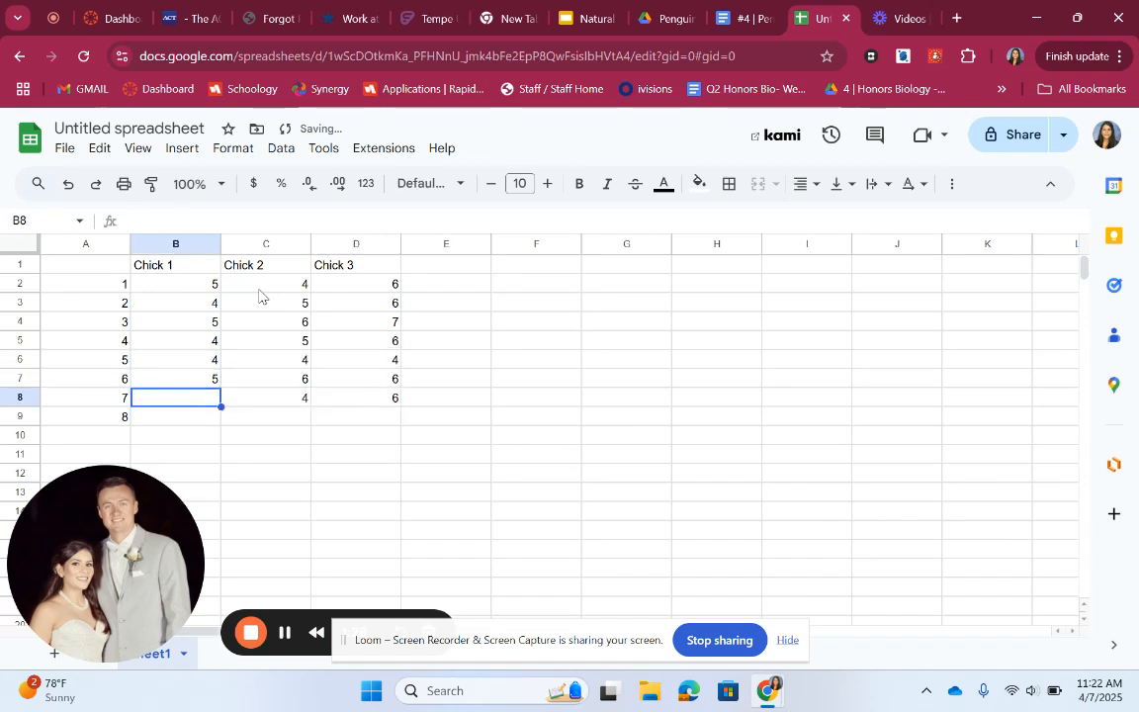
text(3)
key(Return)
text(4)
key(Tab)
text(5)
key(Tab)
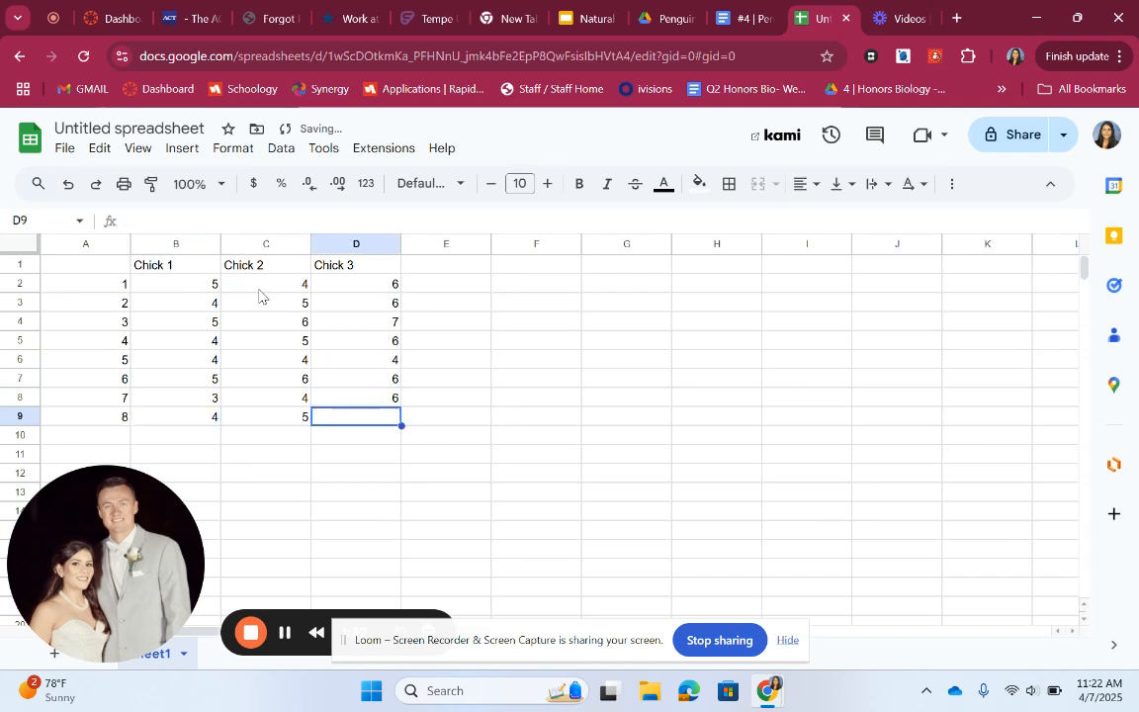
text(6)
click(577, 339)
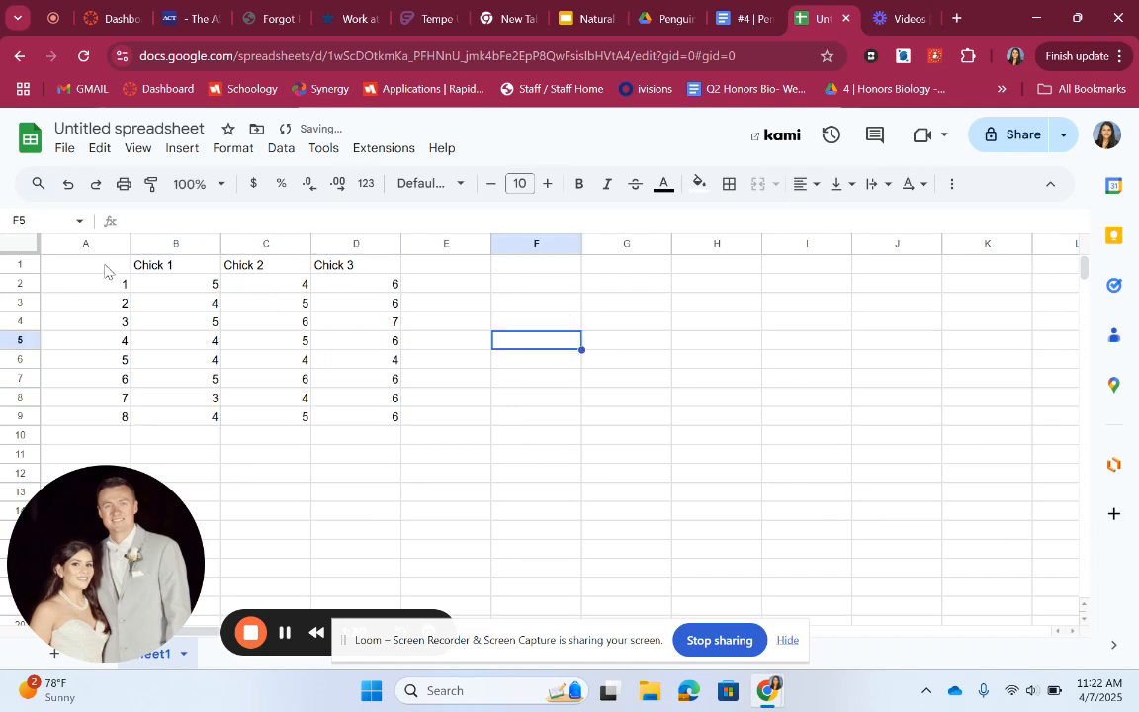
Select the data range A1:D9 and insert a chart from it
drag(99, 262, 363, 420)
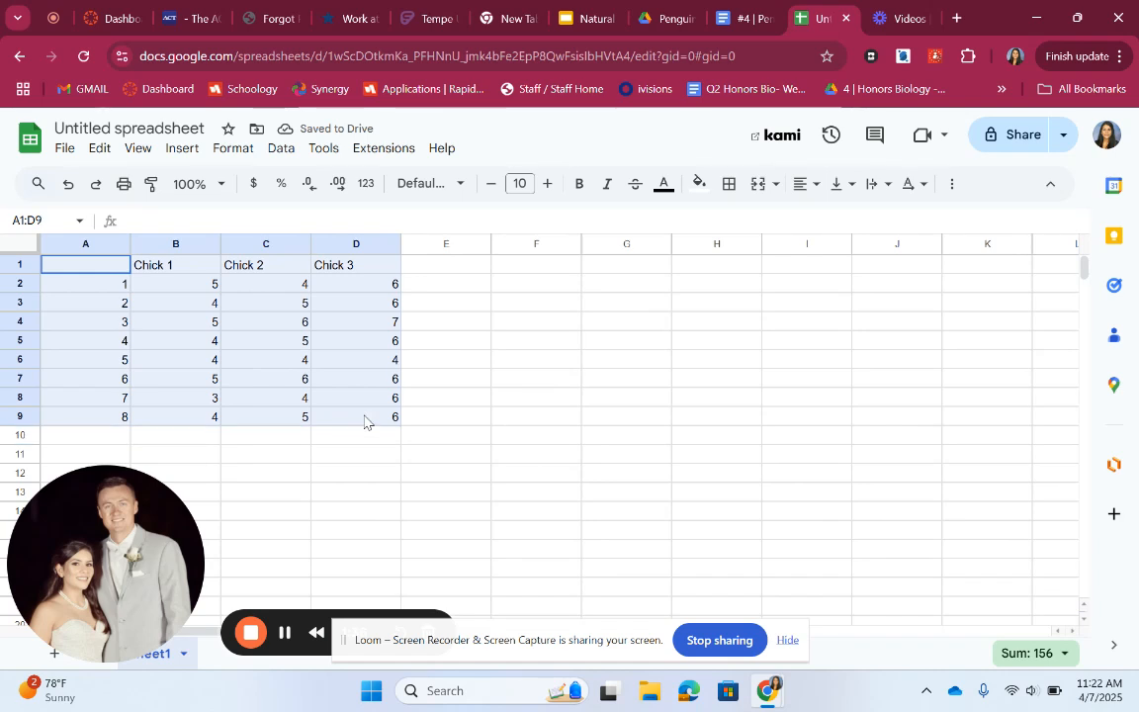
click(179, 149)
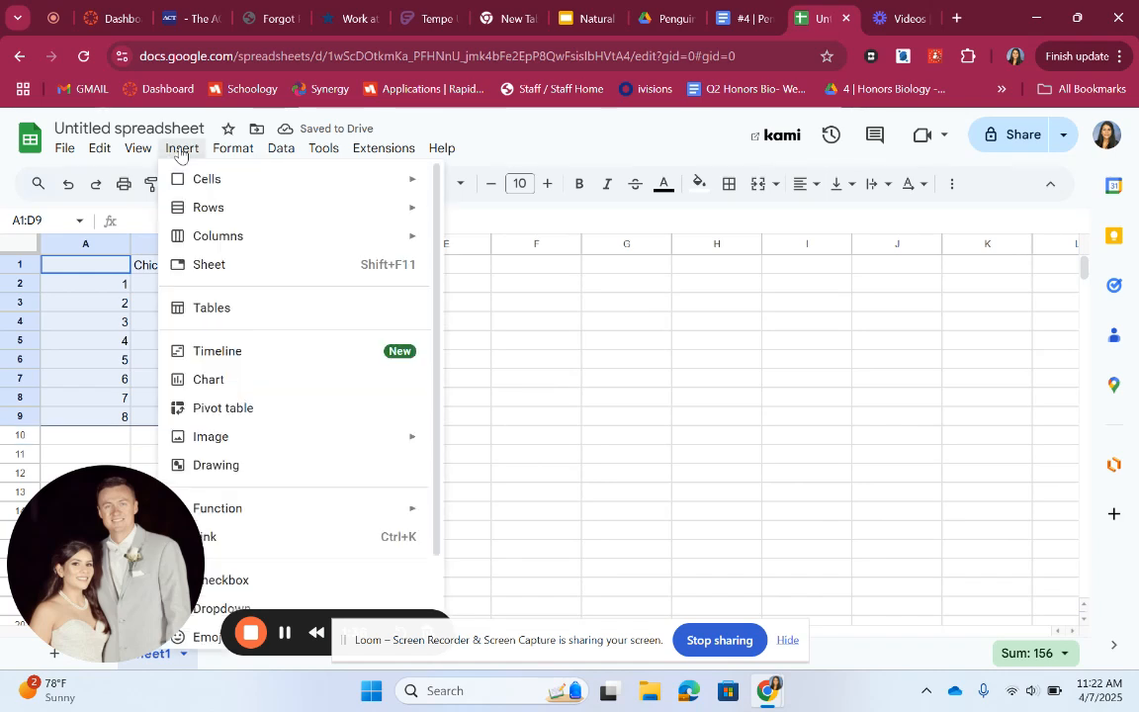
click(260, 391)
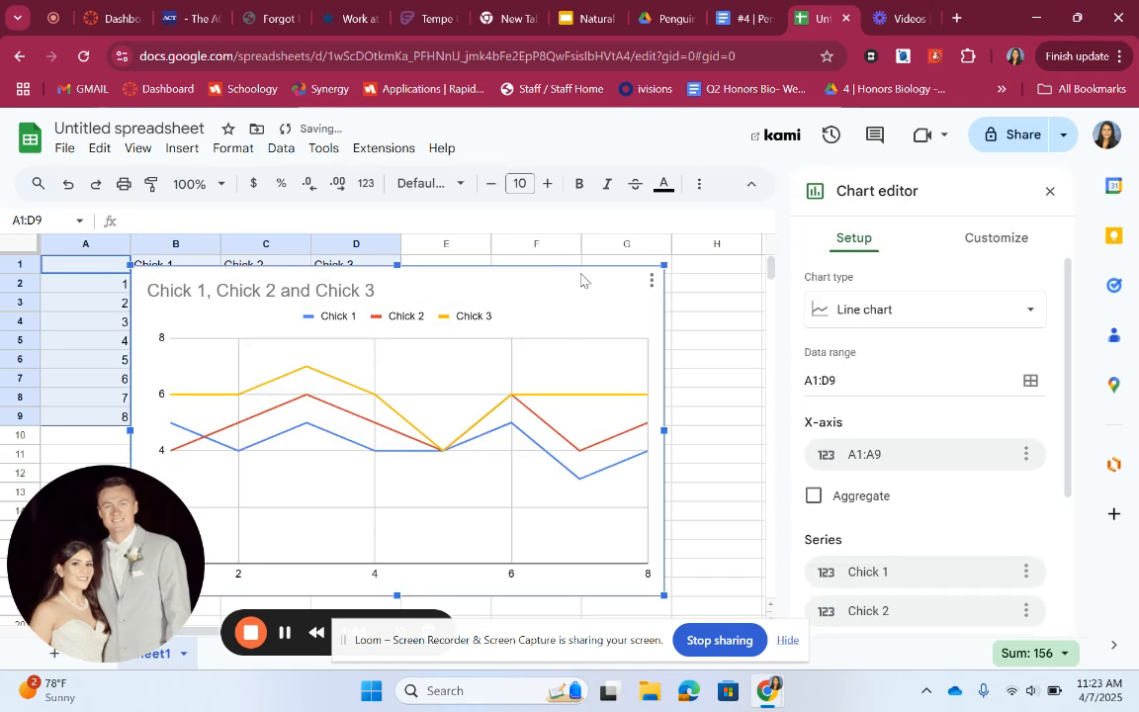
Move the chart beside the data table and keep Line chart as its chart type
drag(579, 280, 658, 269)
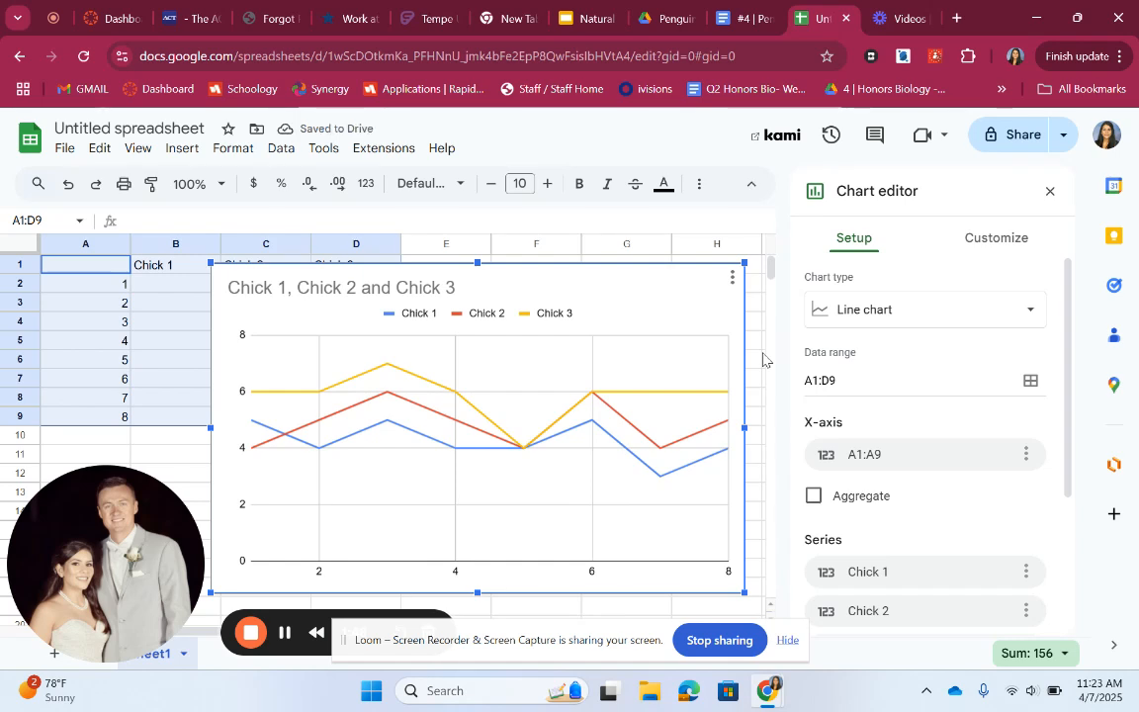
click(877, 309)
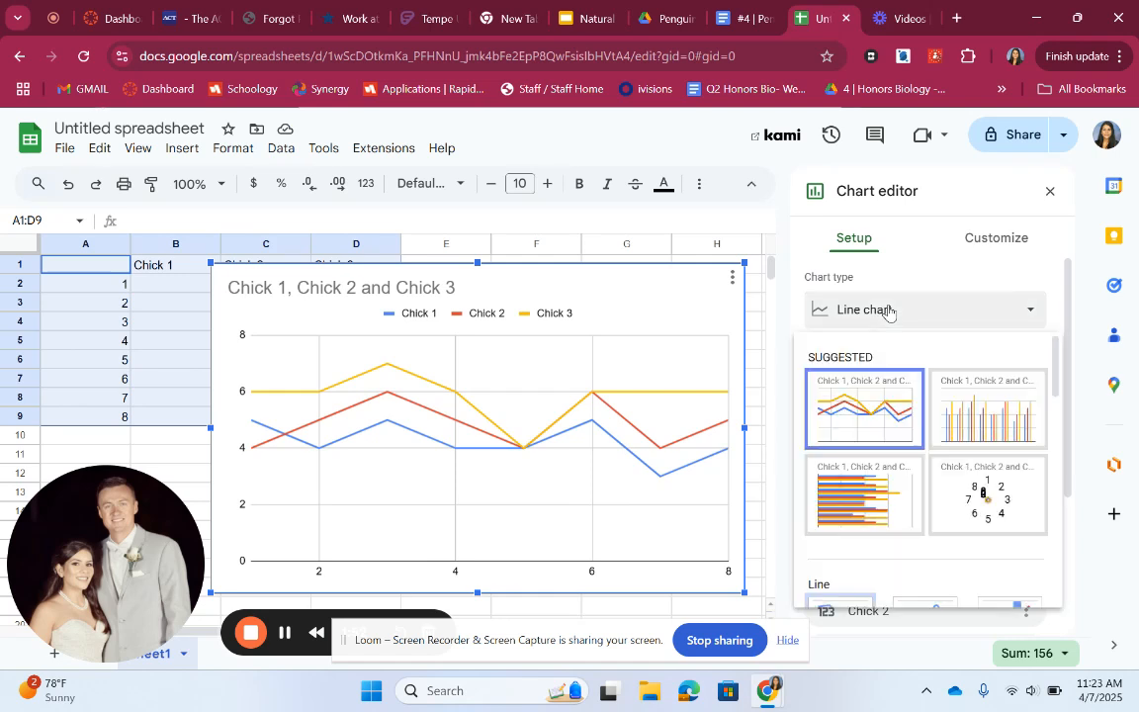
click(876, 428)
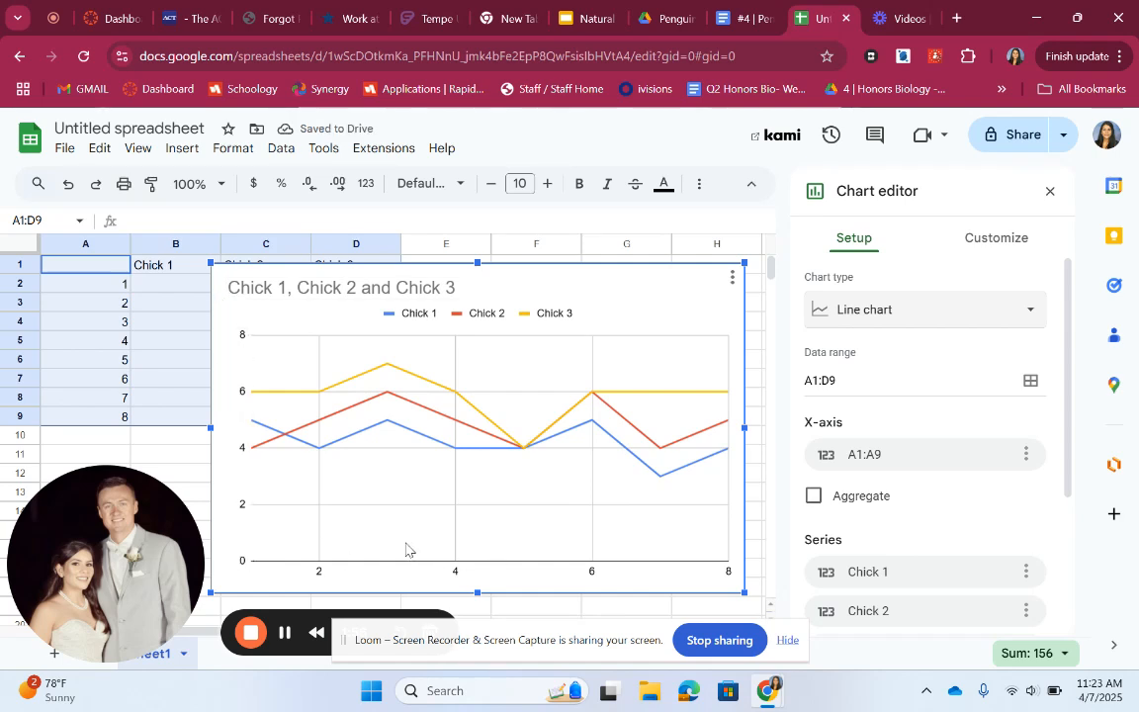
Set the chart title to Chicks vs. Prey caught
click(1018, 239)
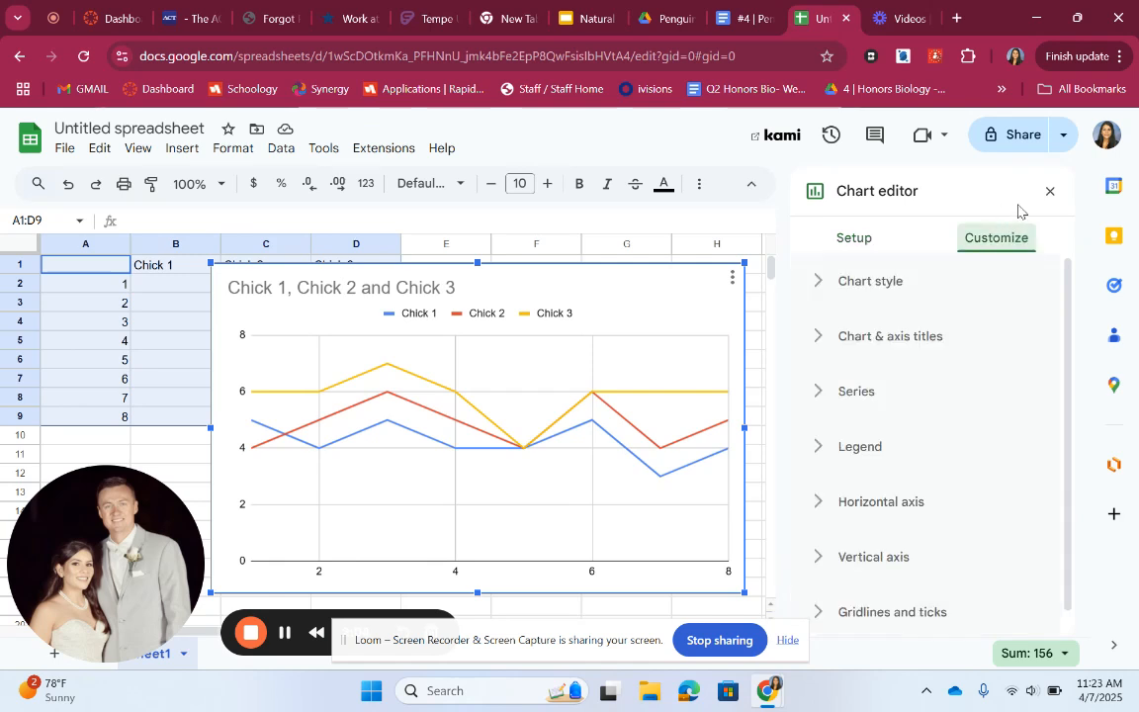
click(848, 346)
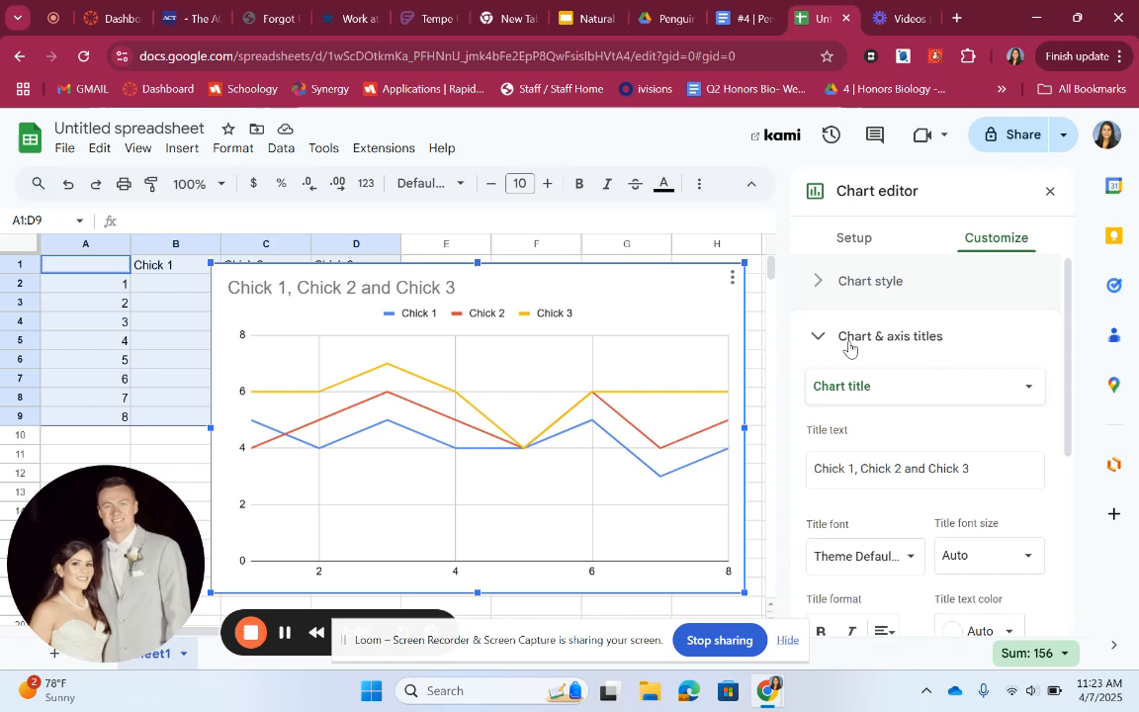
click(892, 467)
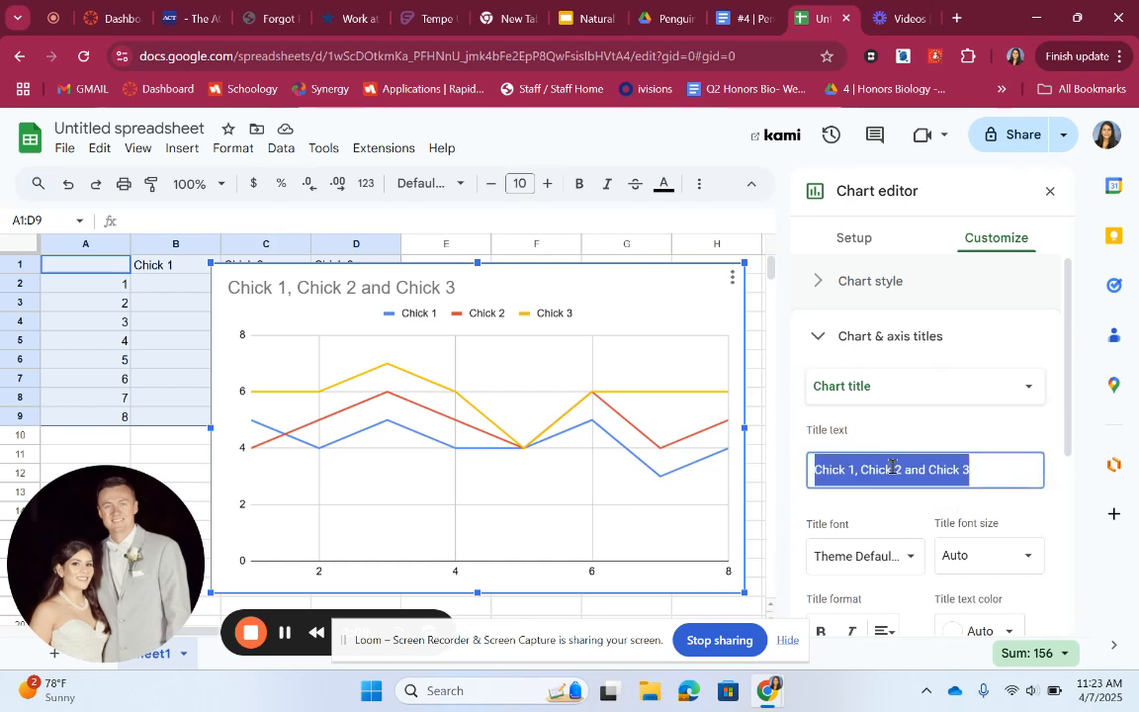
text(Chicks)
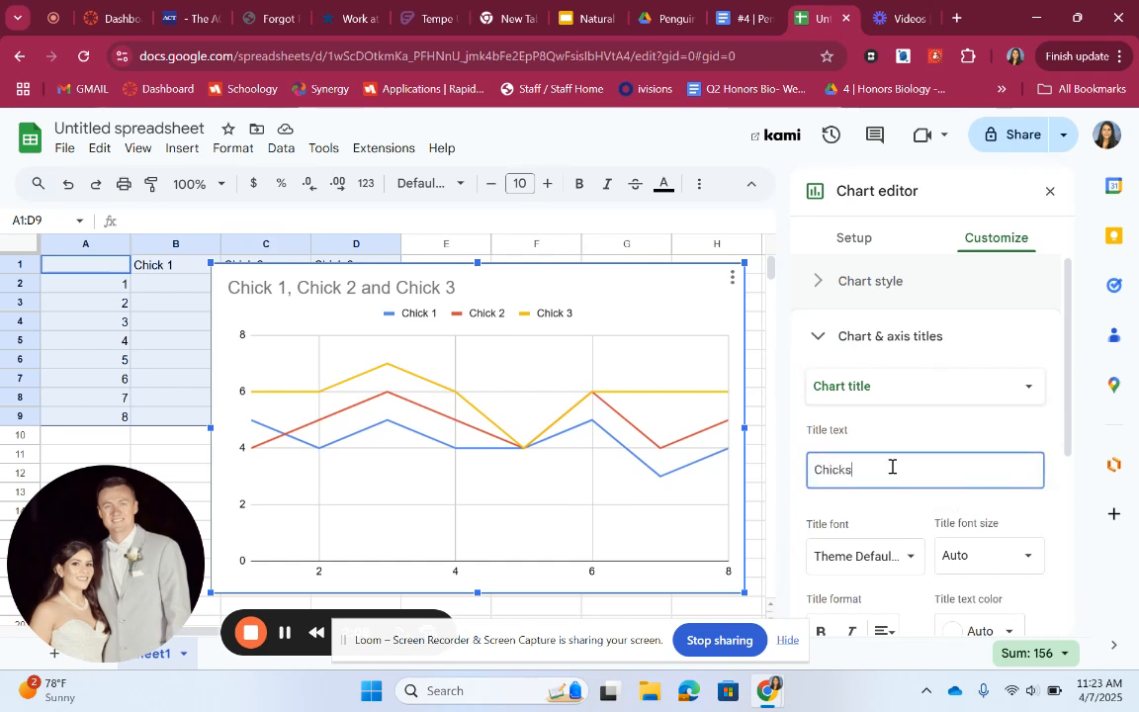
text( vs. Prey caught)
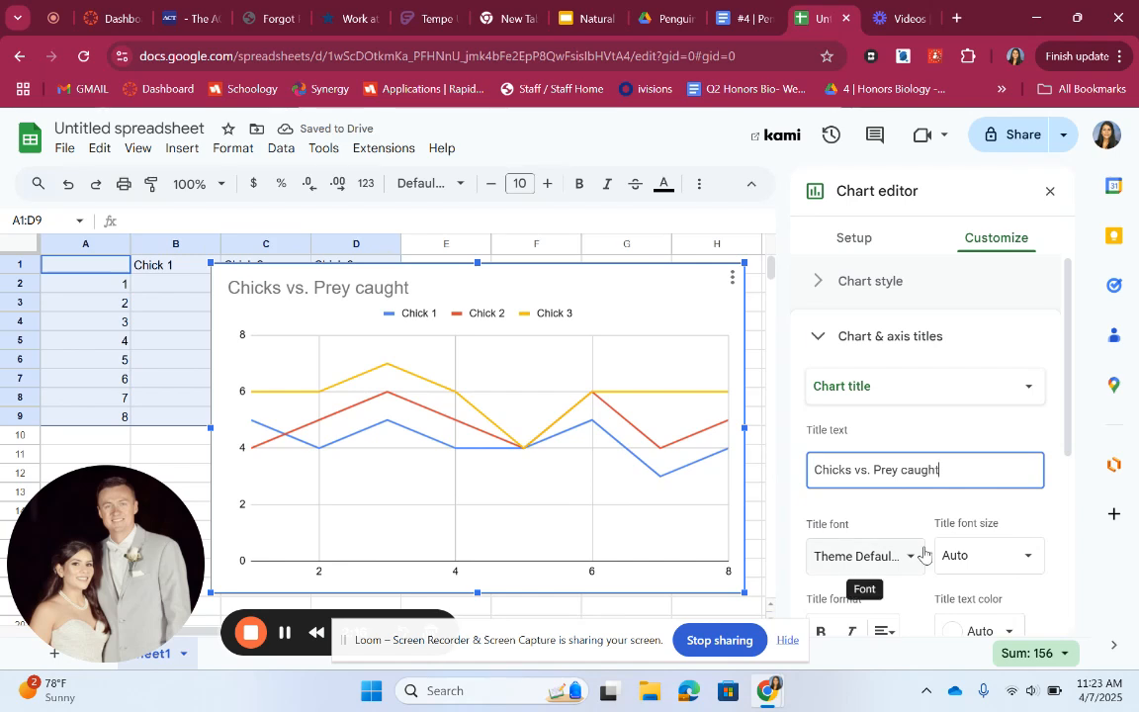
Set the horizontal axis title to # of prey caught
scroll(979, 451, down, 1)
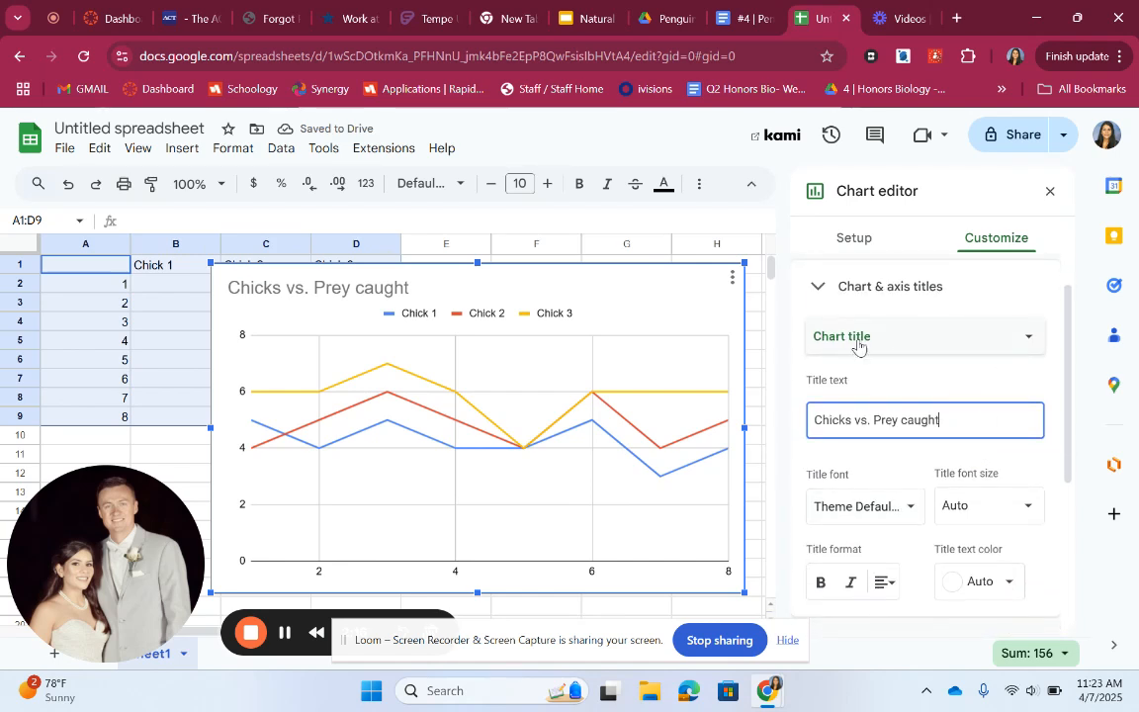
click(895, 341)
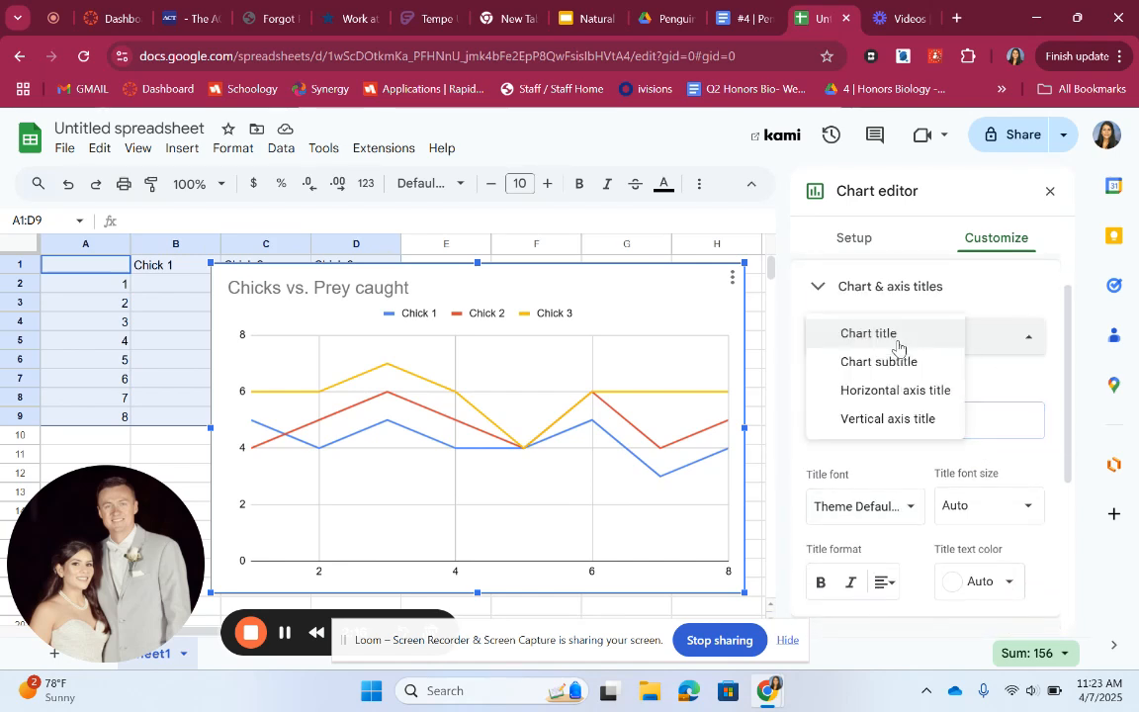
click(907, 387)
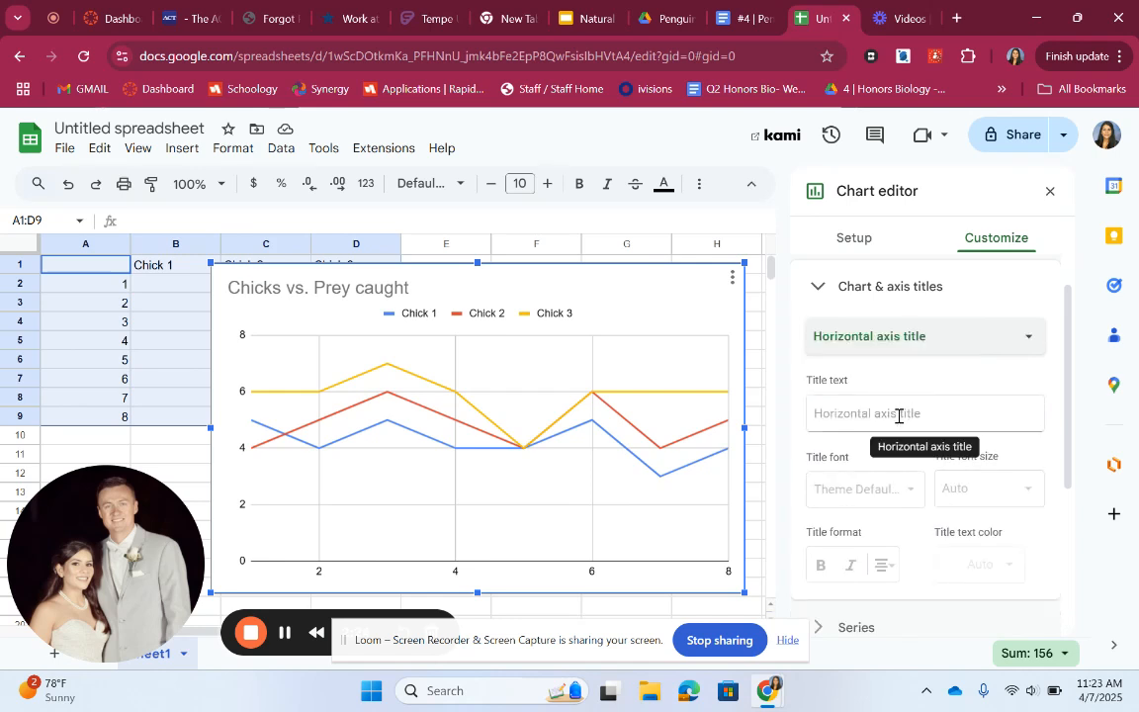
click(898, 415)
text(# o)
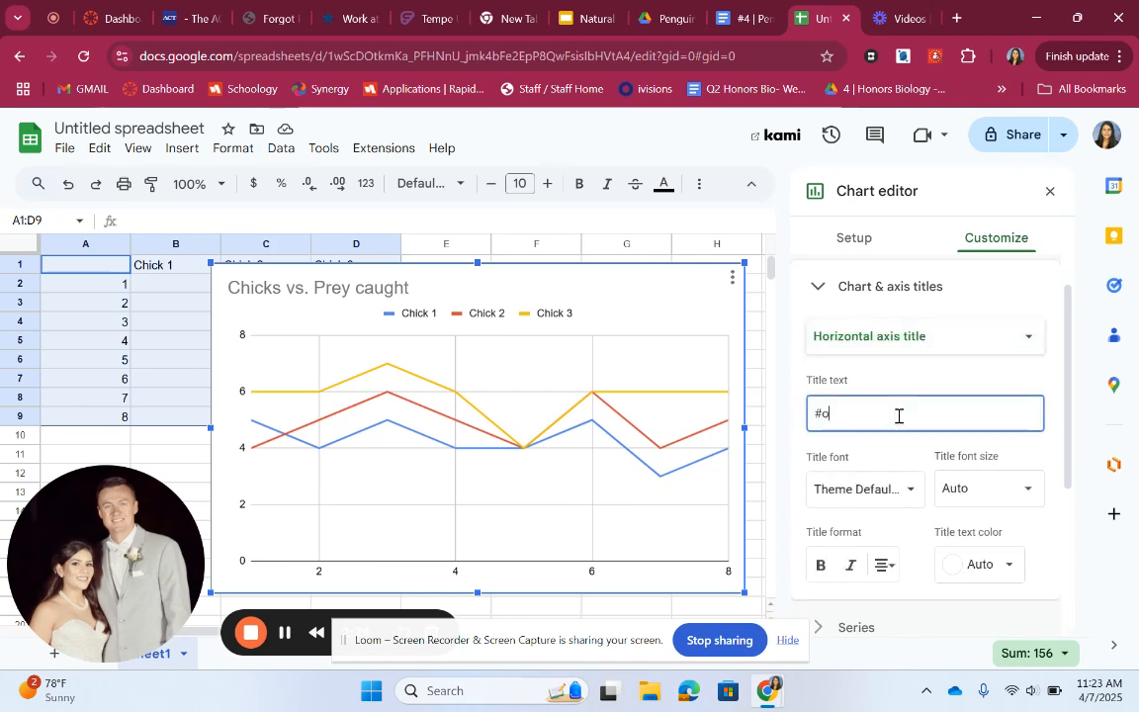
text(f prey caught)
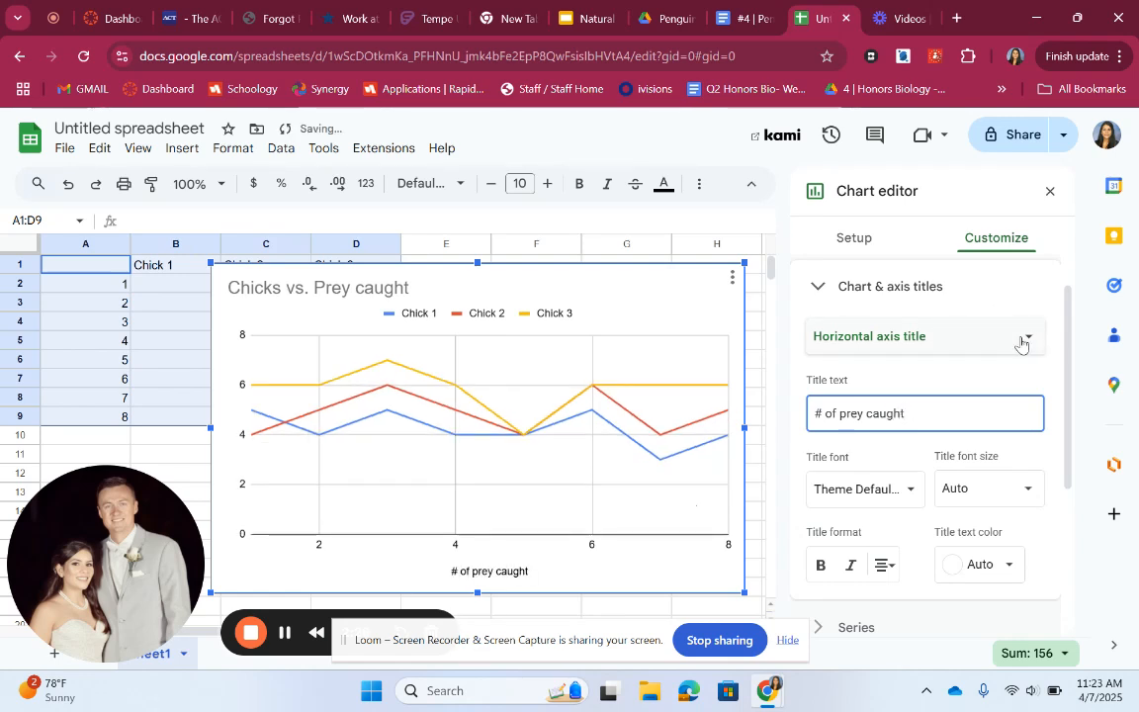
Set the vertical axis title to Generation and close the chart editor
click(989, 337)
click(931, 363)
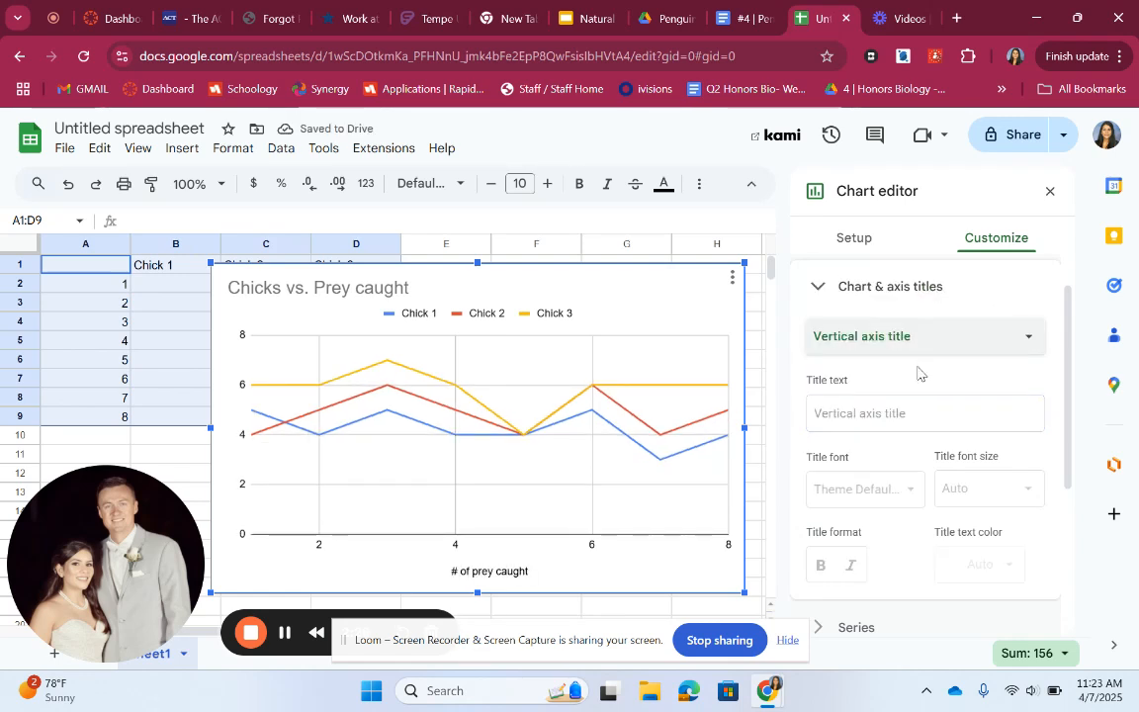
click(894, 423)
text(Eg)
key(BackSpace)
key(BackSpace)
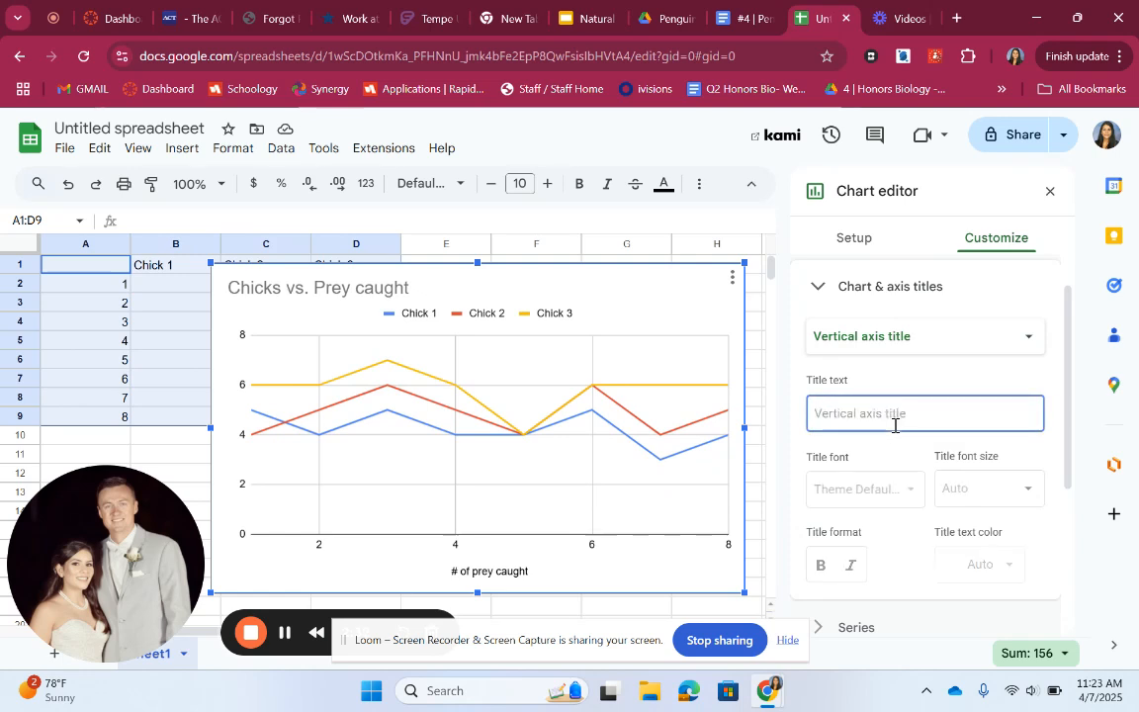
text(Generation)
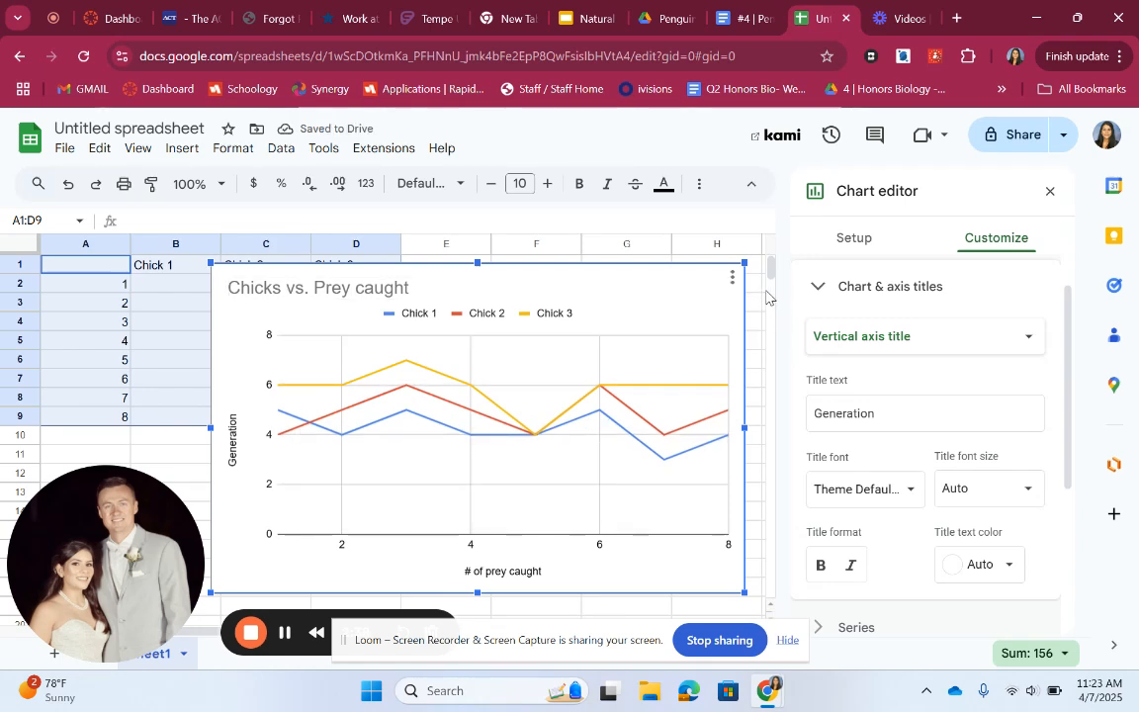
click(1050, 191)
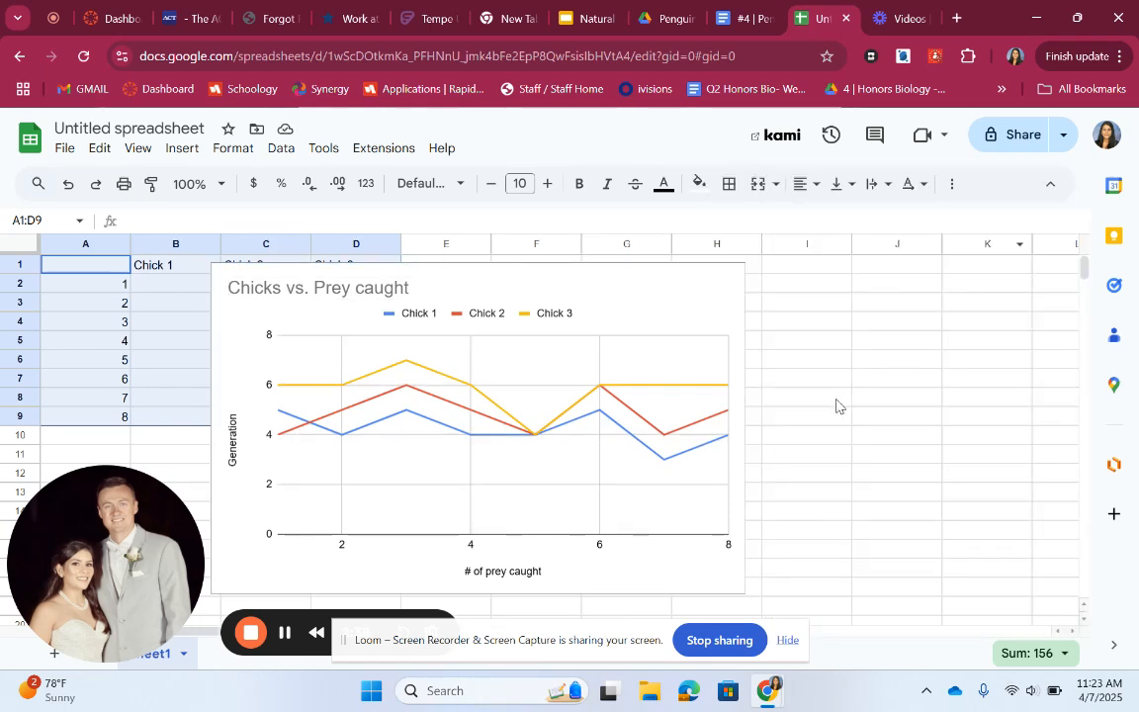
Review the lab document's instructions for the second graph, the bar graph of beak combinations
click(840, 384)
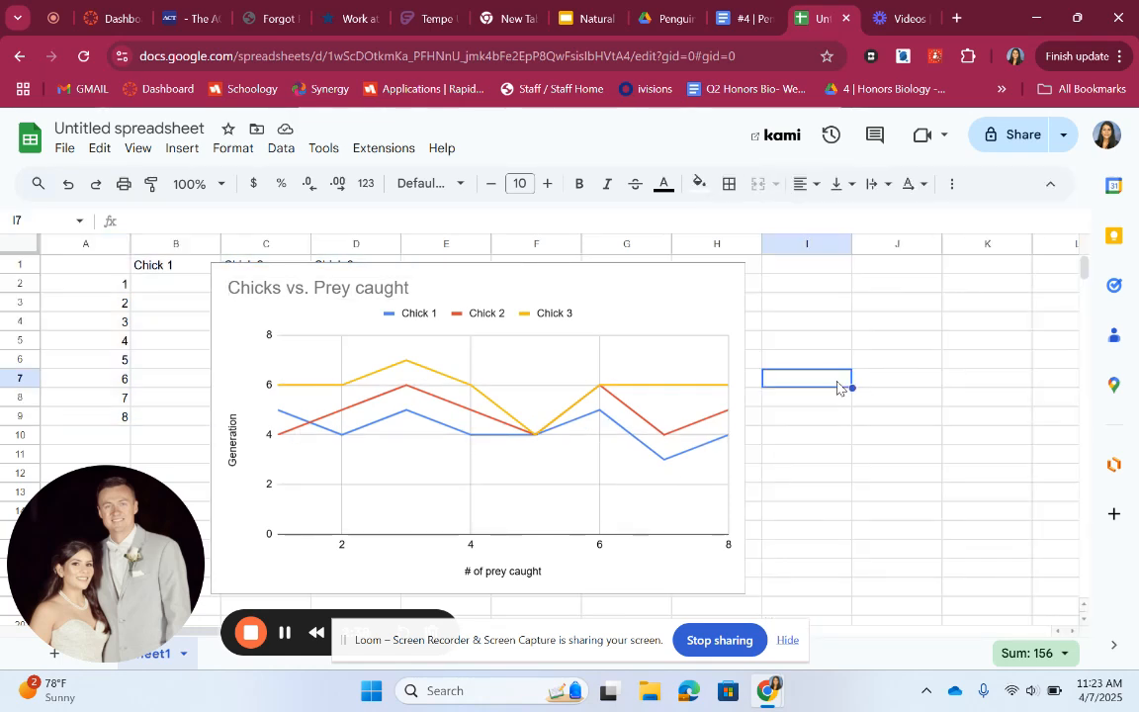
click(674, 312)
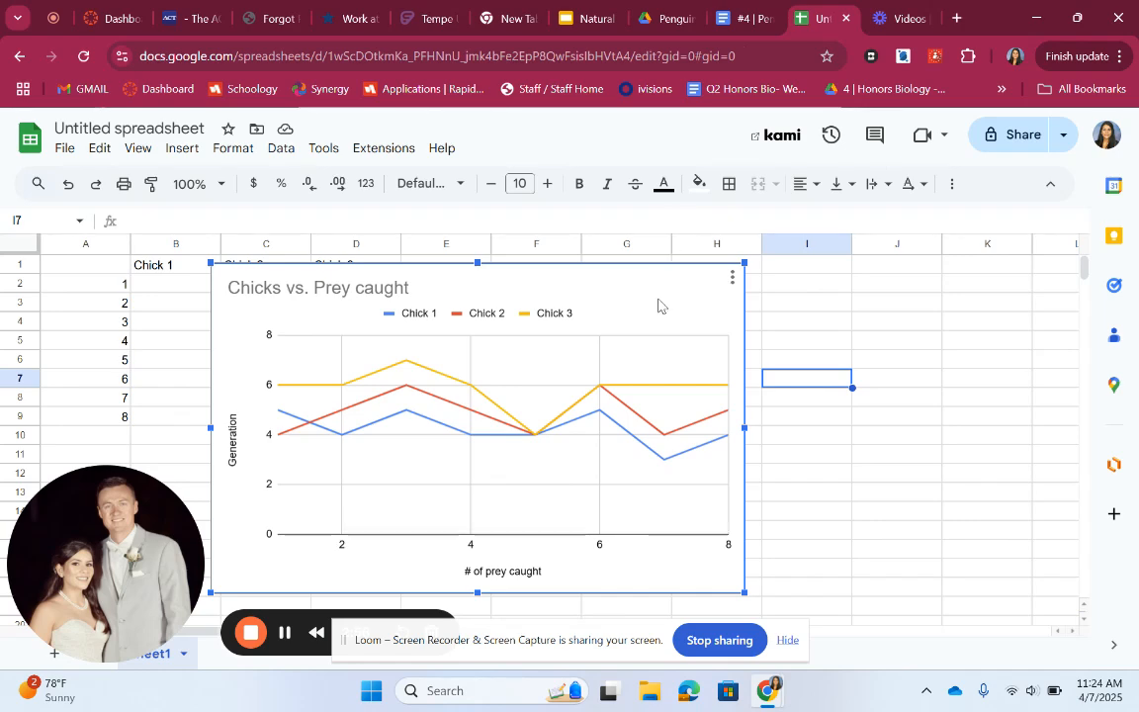
scroll(811, 447, down, 5)
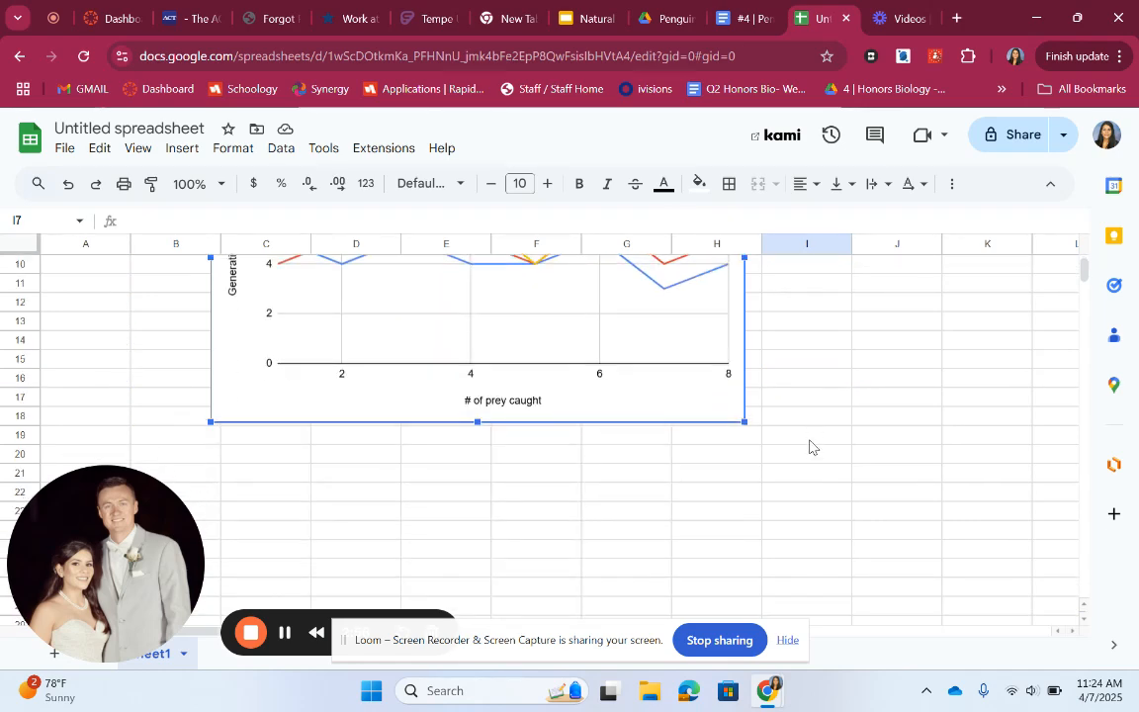
click(743, 18)
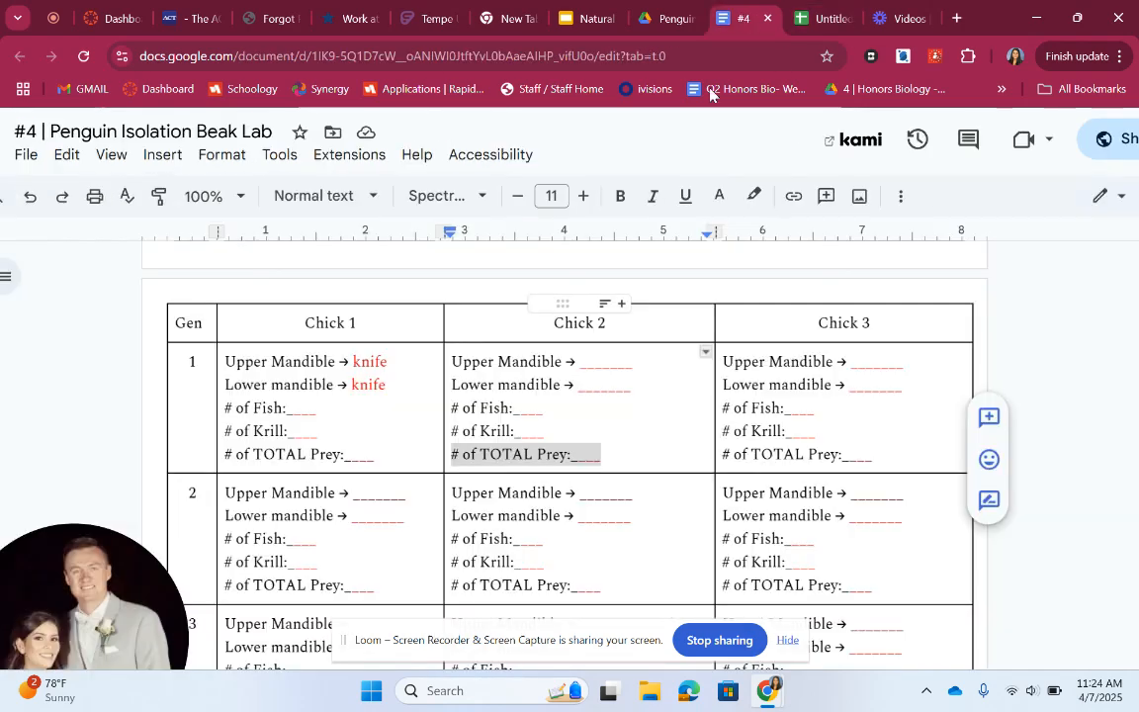
scroll(506, 501, down, 5)
scroll(506, 501, down, 7)
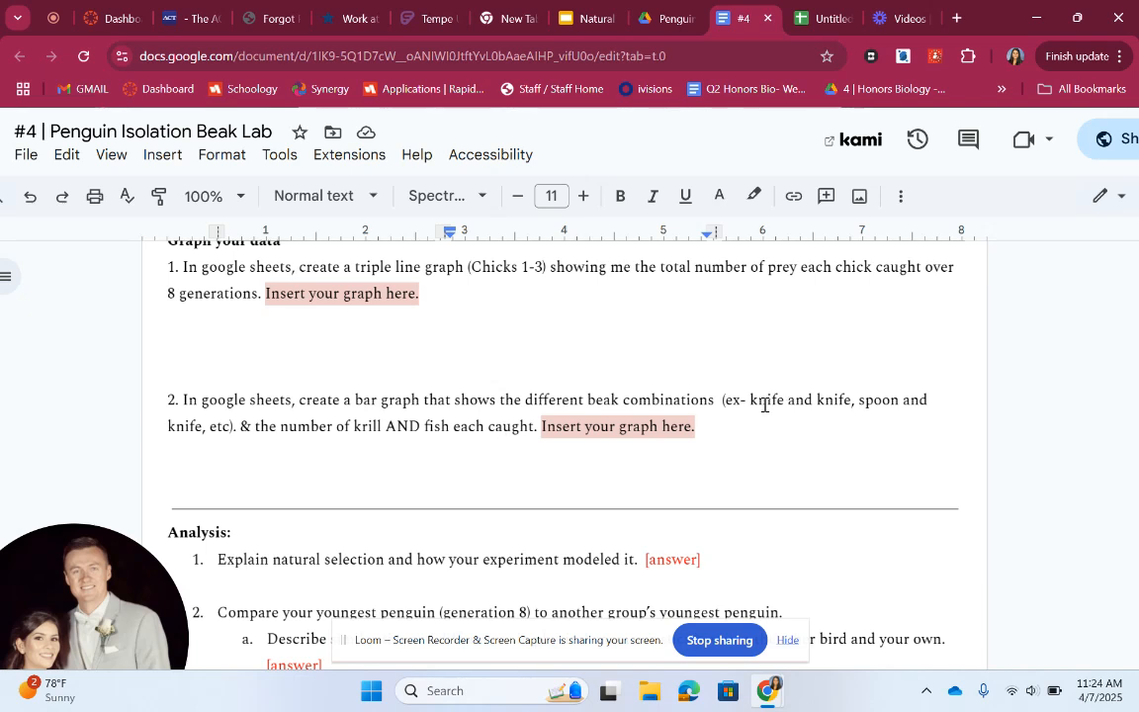
click(807, 17)
scroll(392, 398, up, 3)
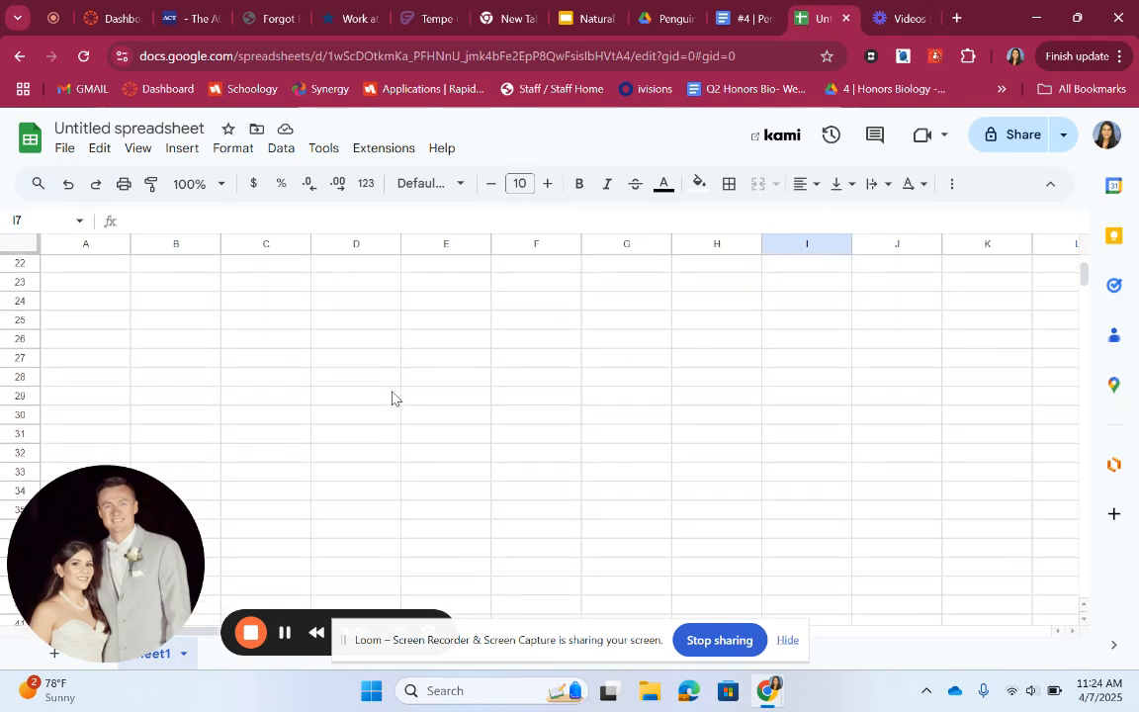
Enter the beak combinations knife & knife, spoon & knife, fork & fork, spoon & fork in A27:A30
click(95, 366)
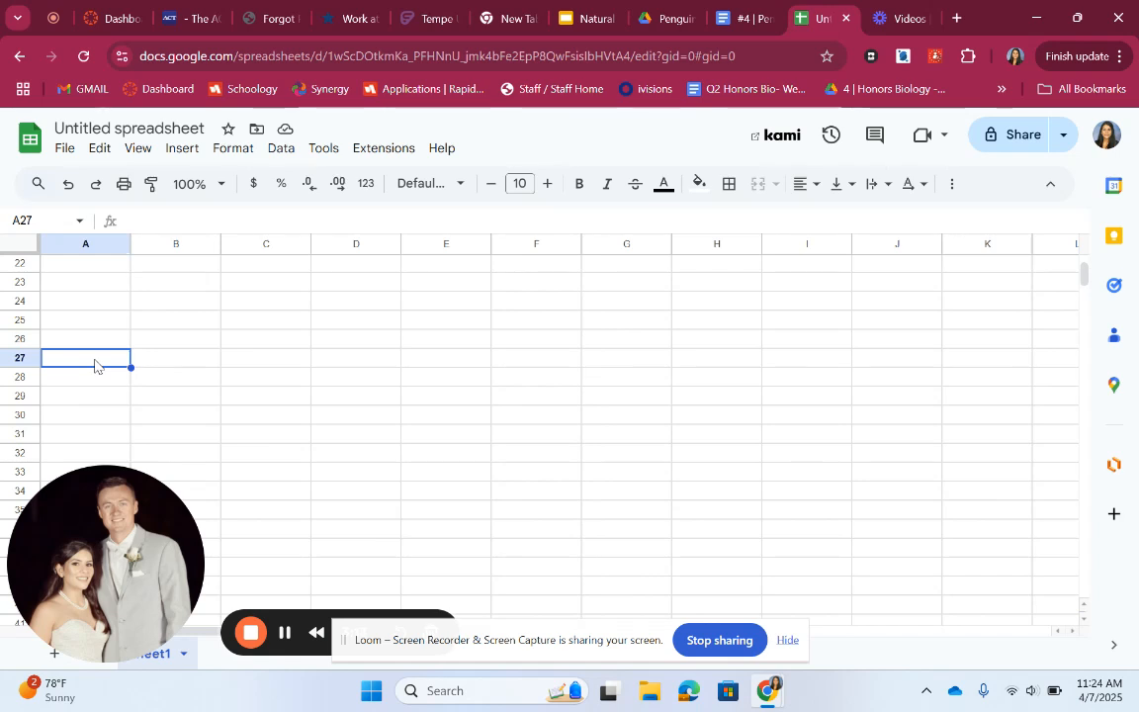
text(knife & knife)
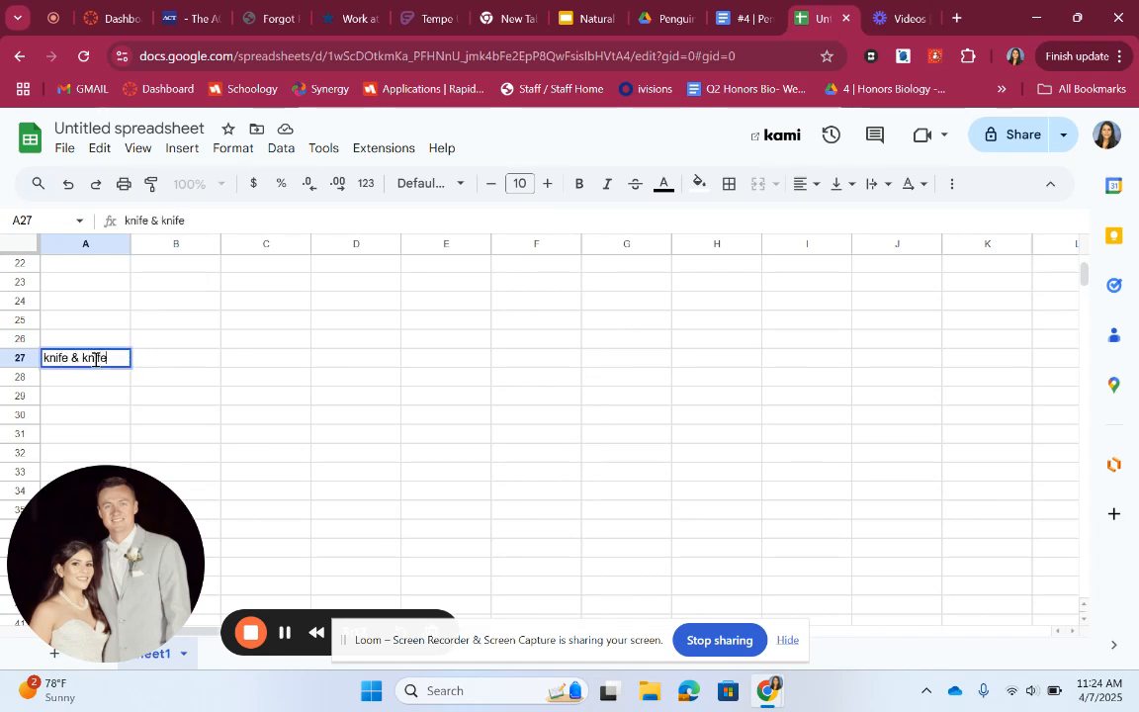
key(Return)
text(spoon)
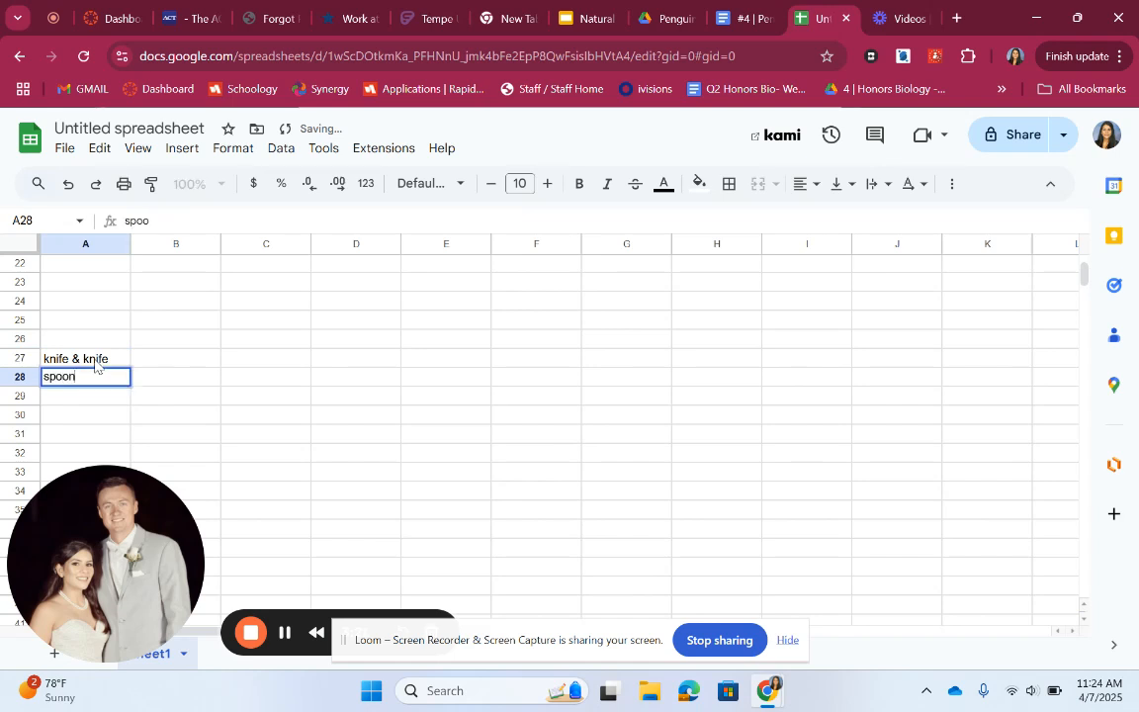
text( & knife)
key(Return)
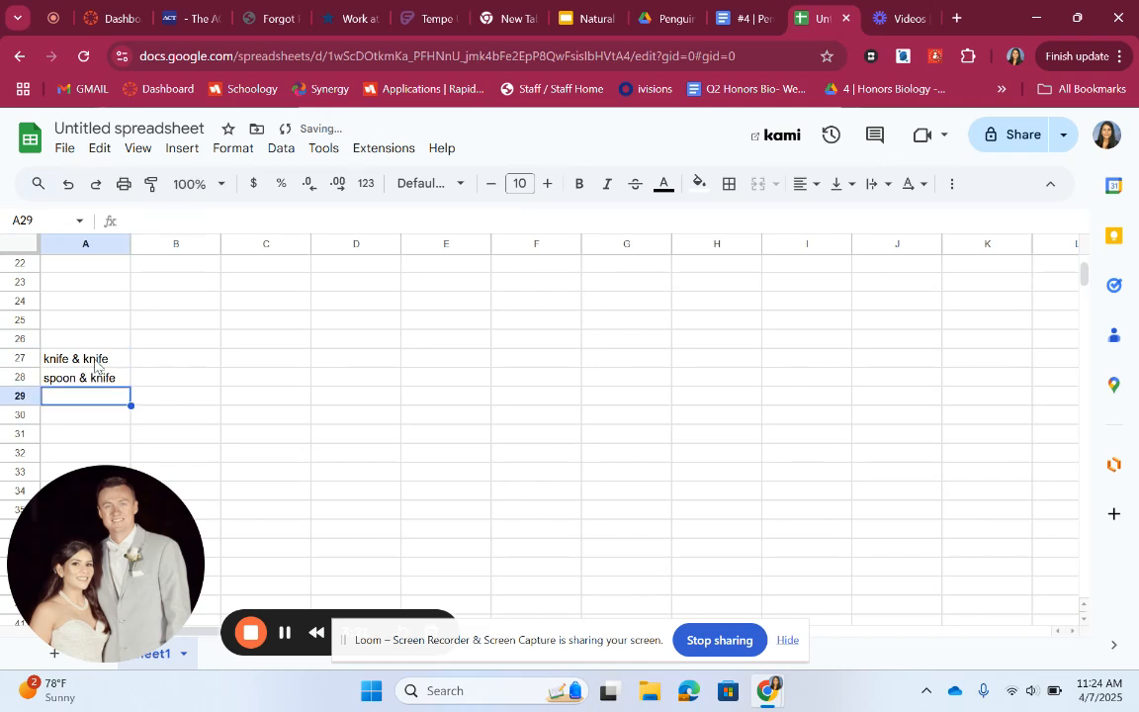
text(fork)
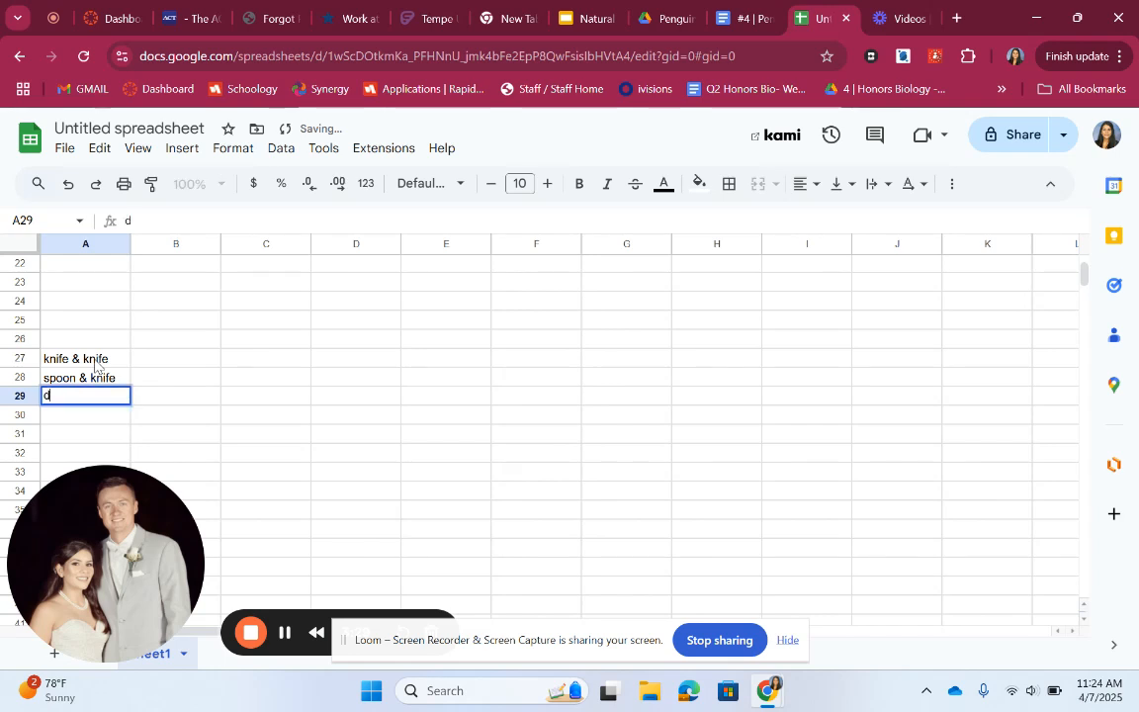
text( & fork)
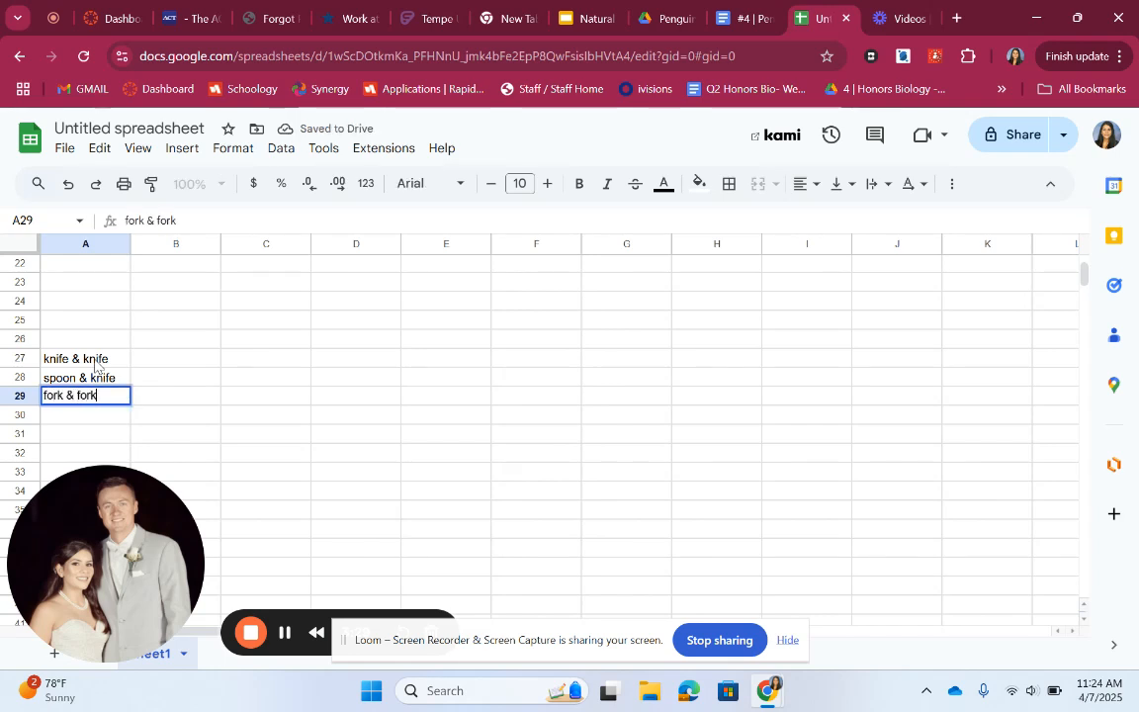
key(Return)
text(A)
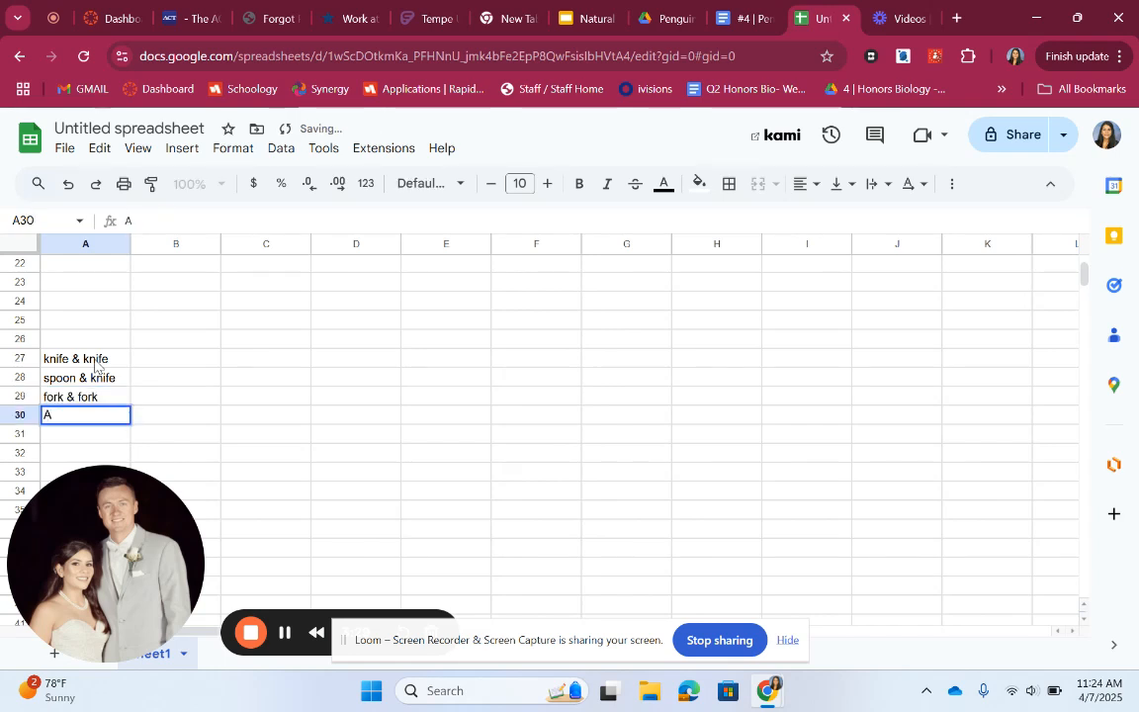
text(spoon & fork)
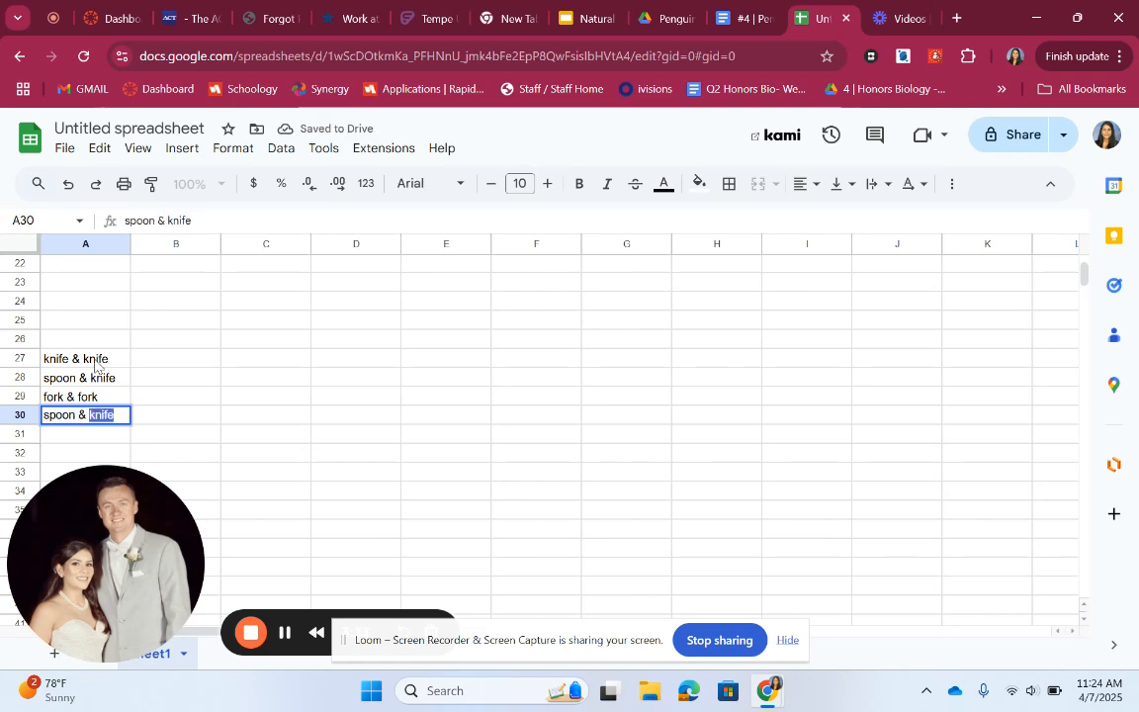
click(378, 432)
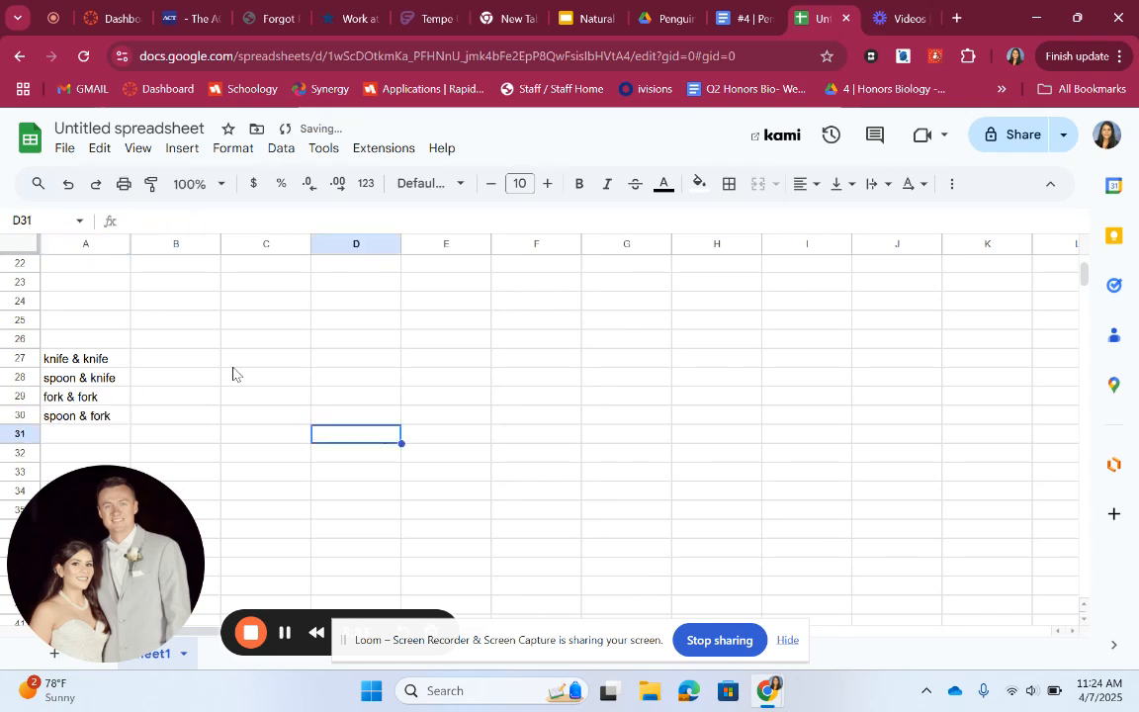
Add column headers Krill in B26 and Fish in C26
click(183, 343)
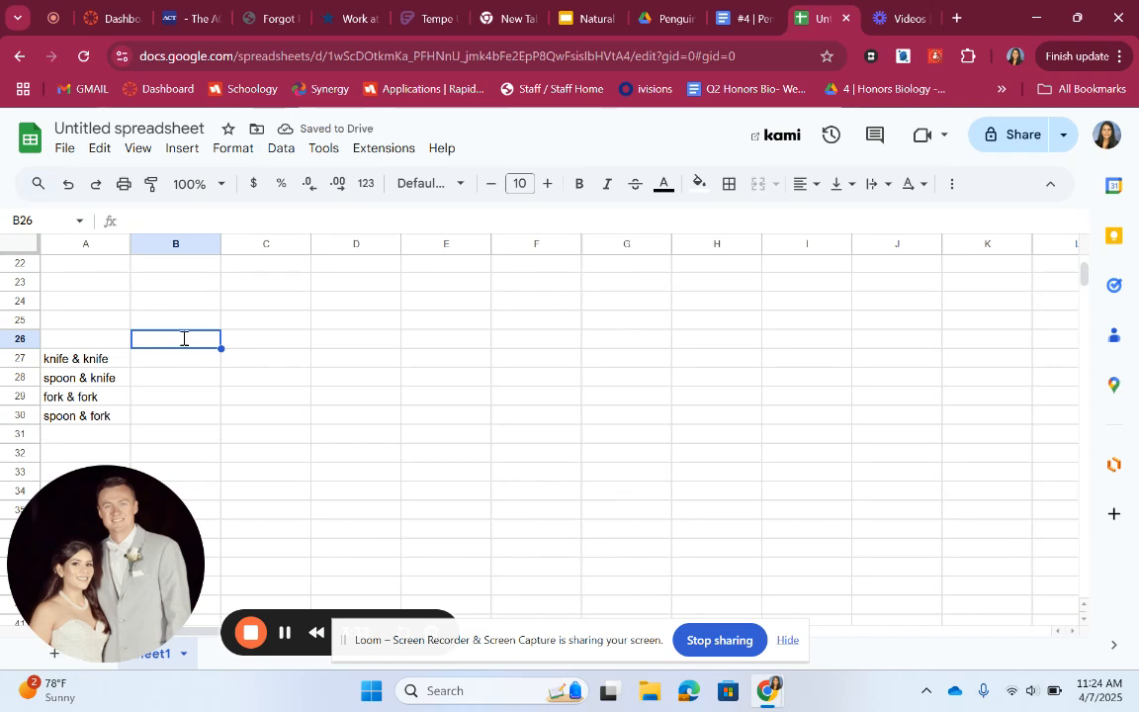
text(Krill)
key(Tab)
text(Fis)
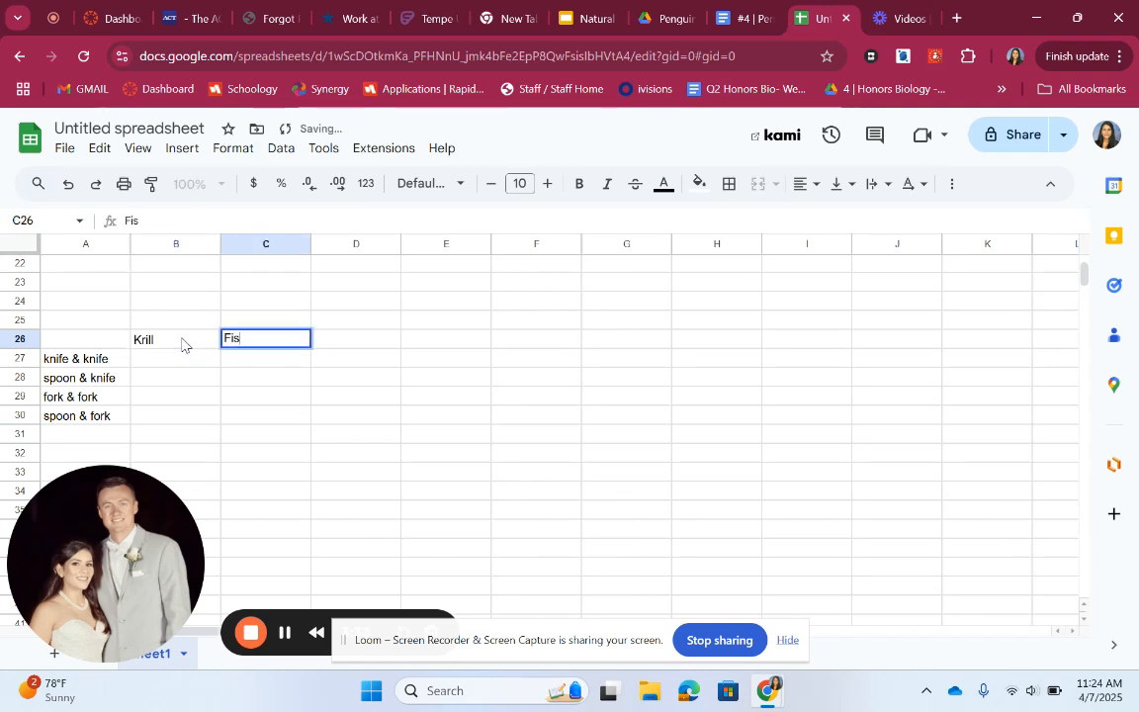
click(364, 438)
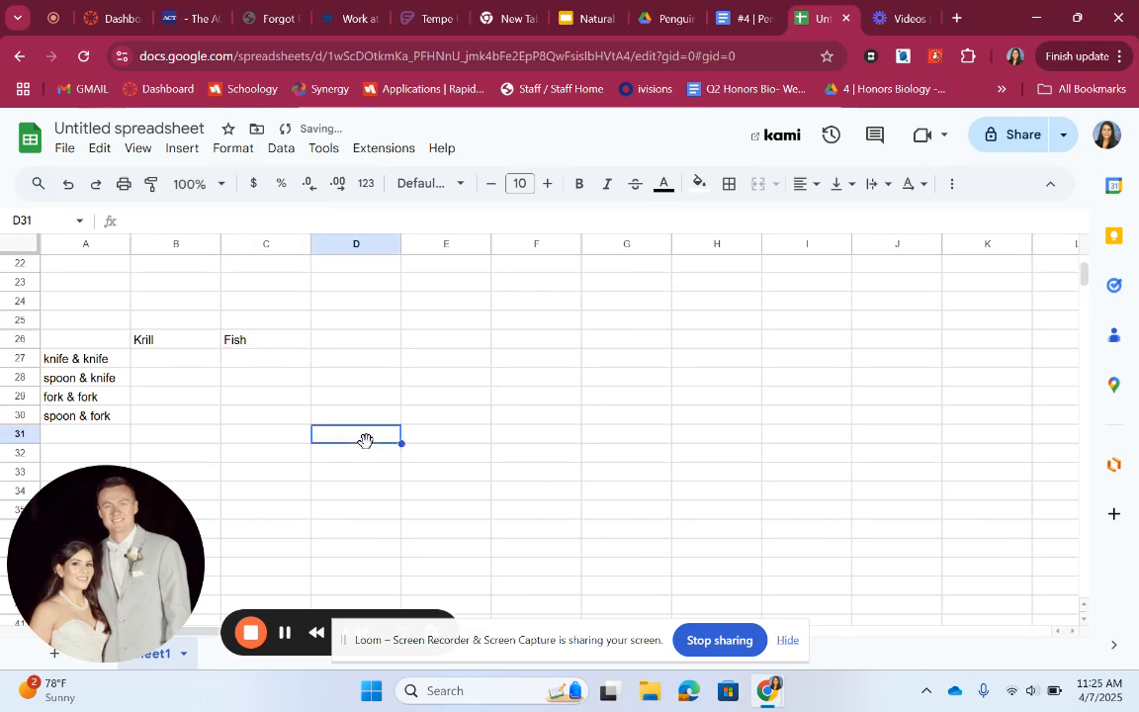
Review the lab document's chick table for generation 1 mandibles and prey counts
click(743, 18)
scroll(496, 395, up, 10)
scroll(497, 395, up, 3)
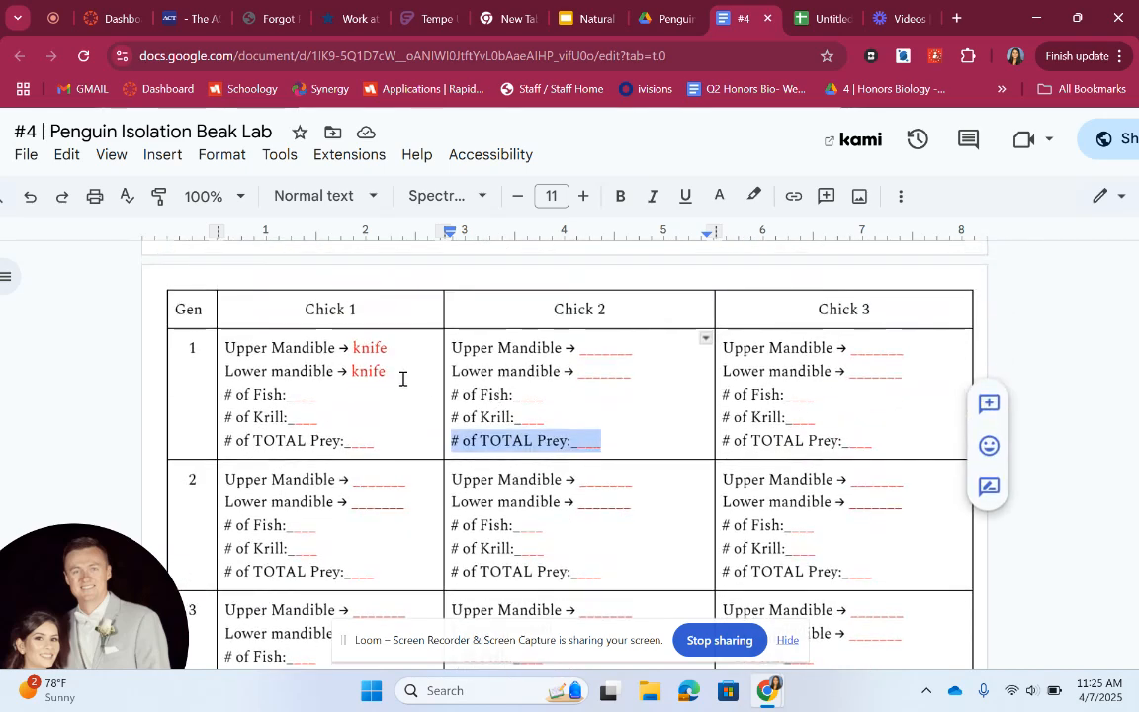
drag(402, 378, 228, 347)
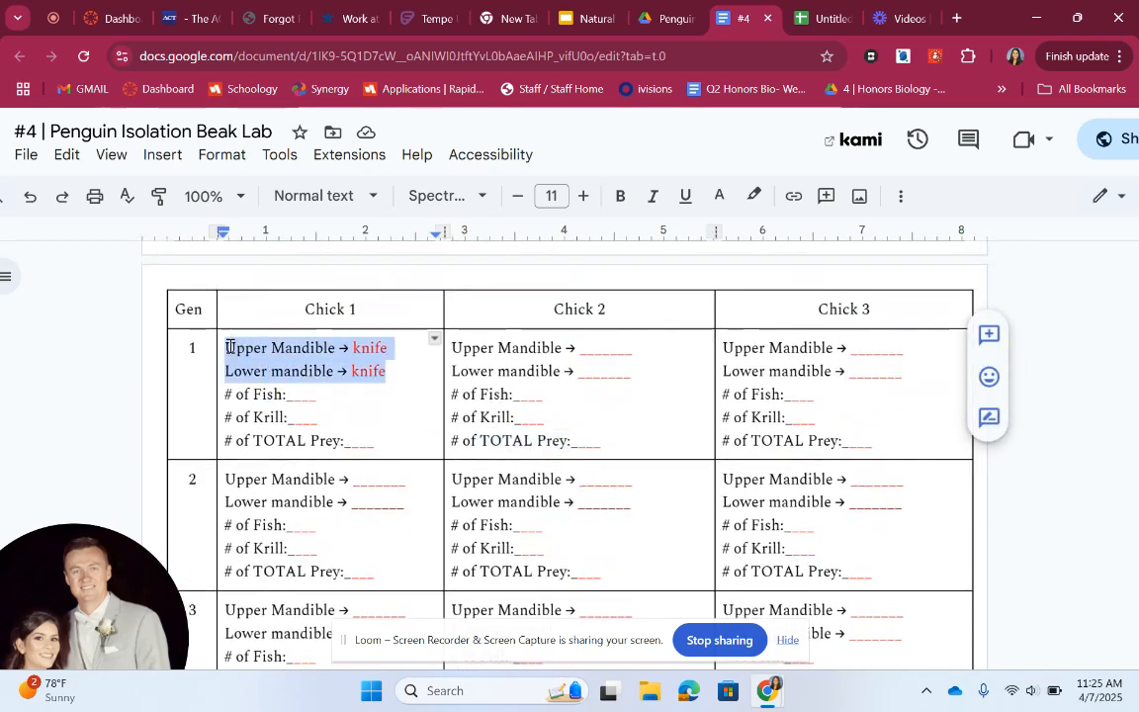
click(294, 396)
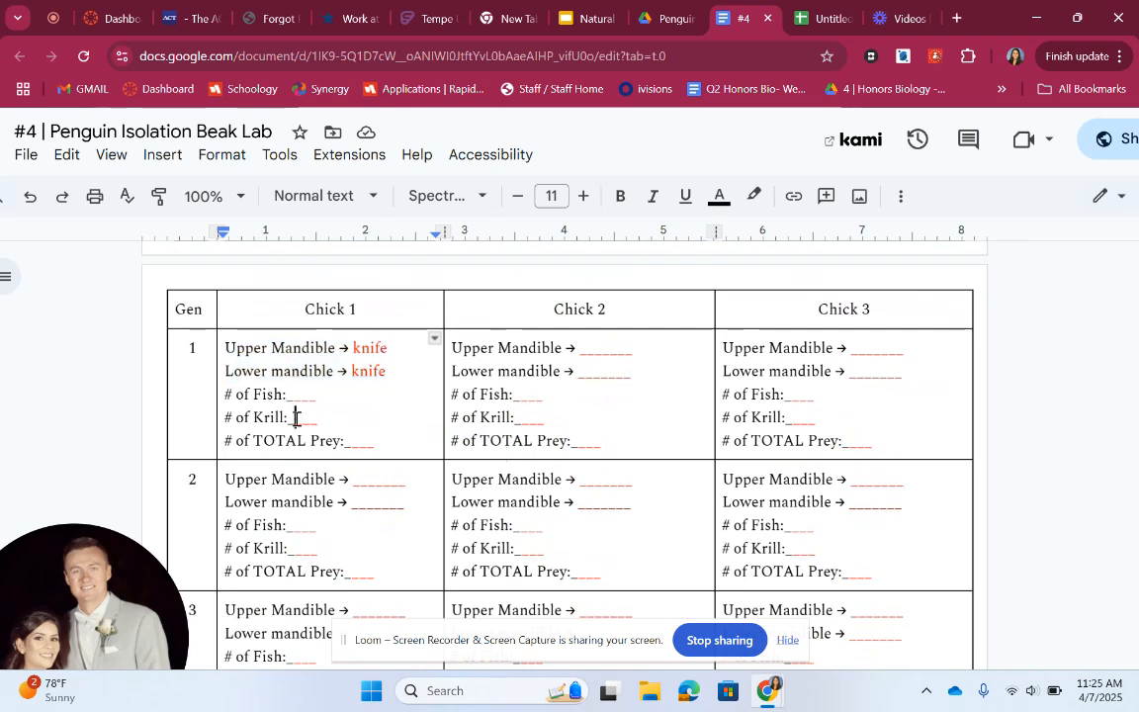
drag(648, 499, 444, 482)
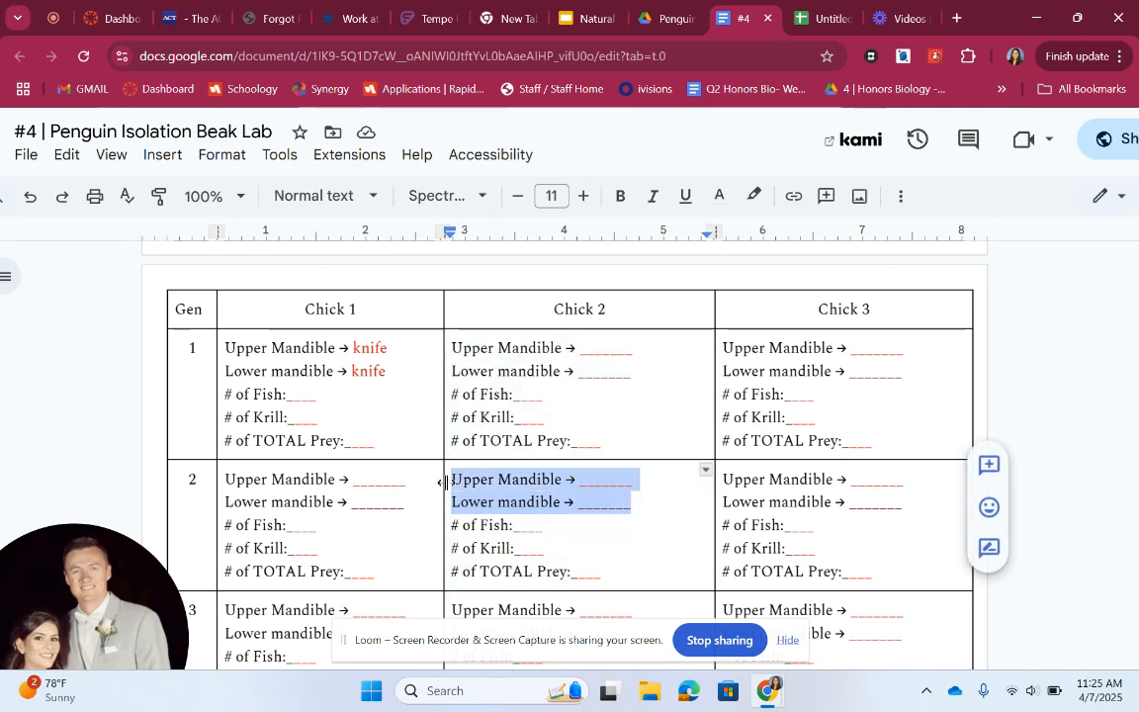
scroll(443, 482, down, 3)
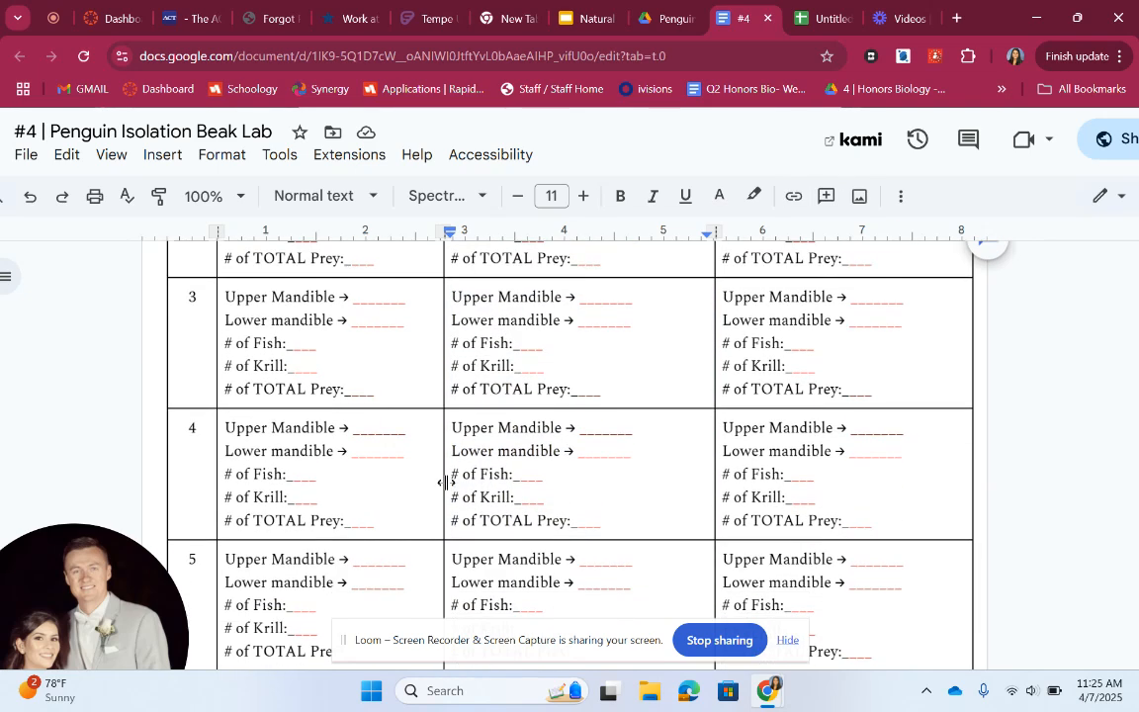
scroll(444, 482, up, 4)
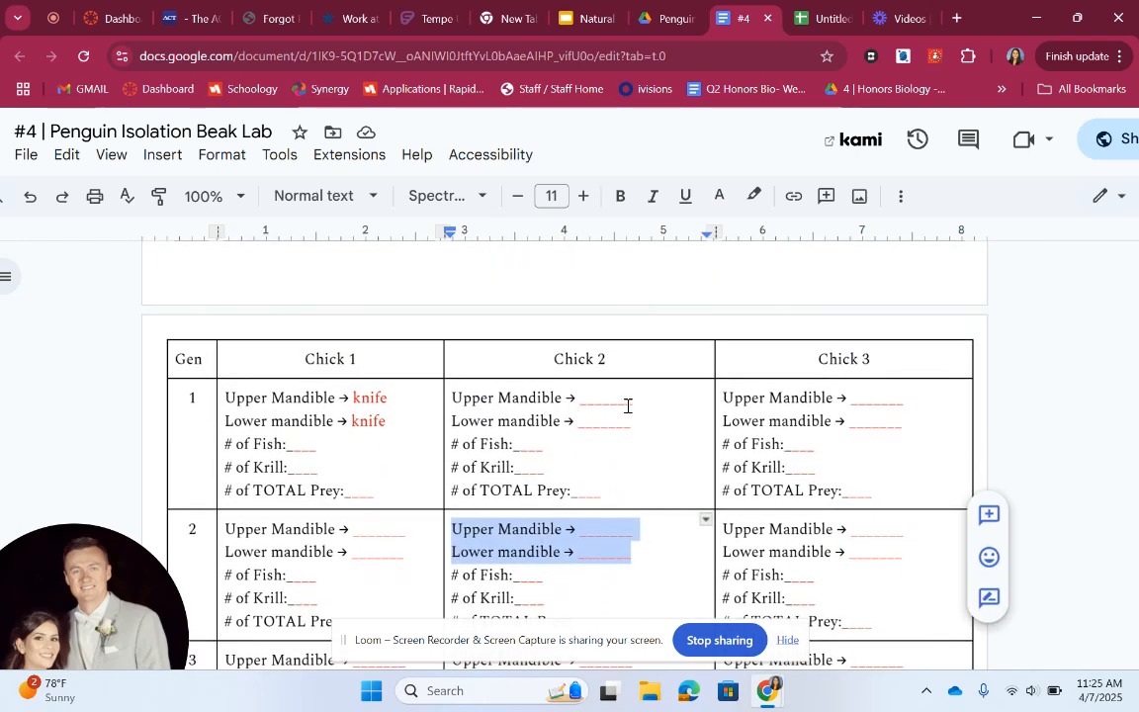
drag(644, 400, 575, 401)
click(602, 422)
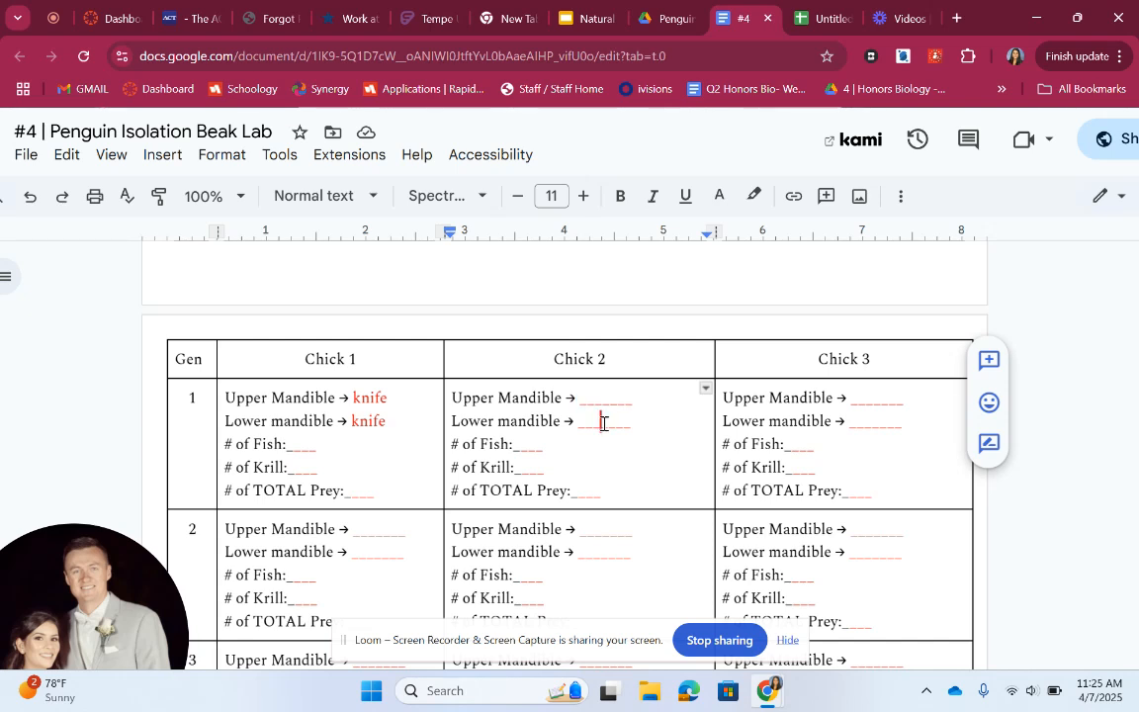
Fill in generation 1 mandibles as spoon upper and knife lower for both Chick 2 and Chick 3
click(589, 406)
text(spoon)
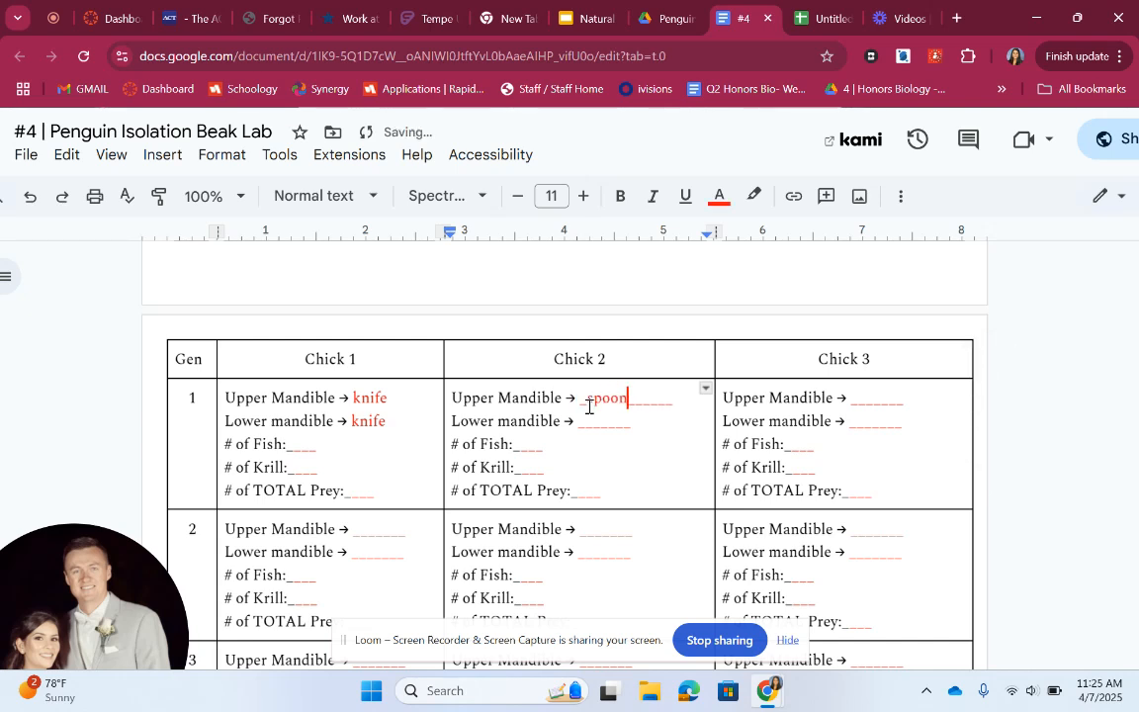
click(584, 422)
text(knife)
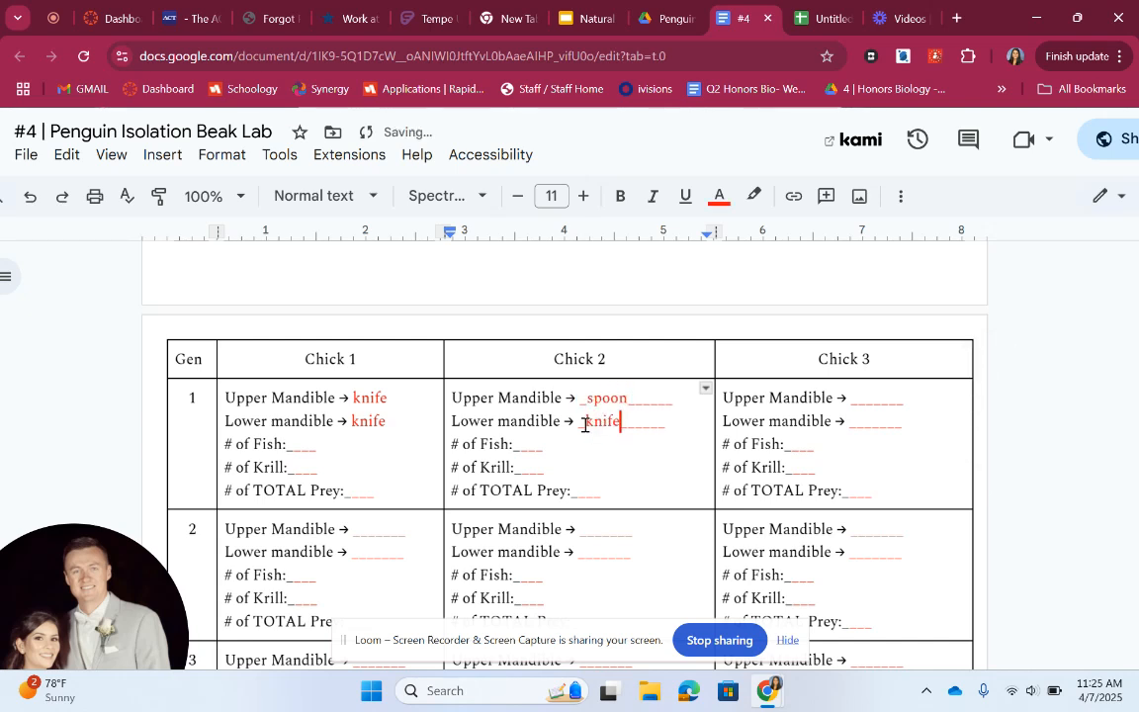
click(856, 396)
text(spoom)
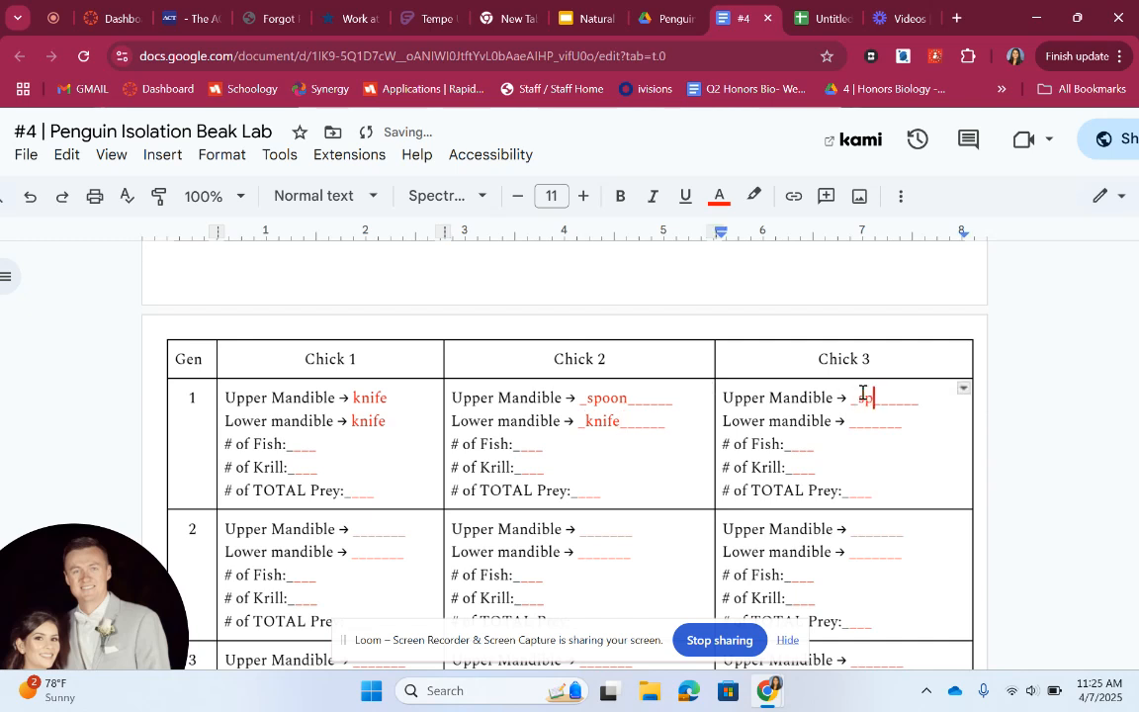
key(BackSpace)
text(n)
key(Down)
key(BackSpace)
key(BackSpace)
key(BackSpace)
key(BackSpace)
text(knife)
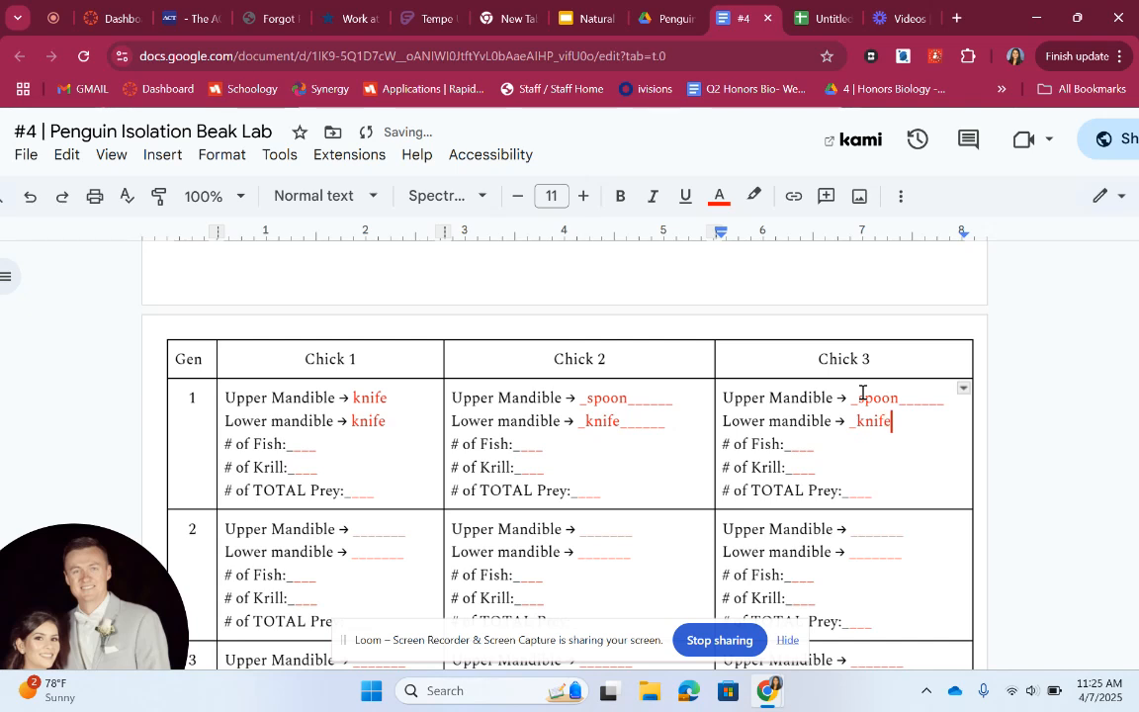
Enter generation 1 prey counts: Chick 3 fish 3 and krill 4, Chick 2 fish 1 and krill 2
click(799, 444)
text(3)
click(797, 467)
text(4)
click(529, 443)
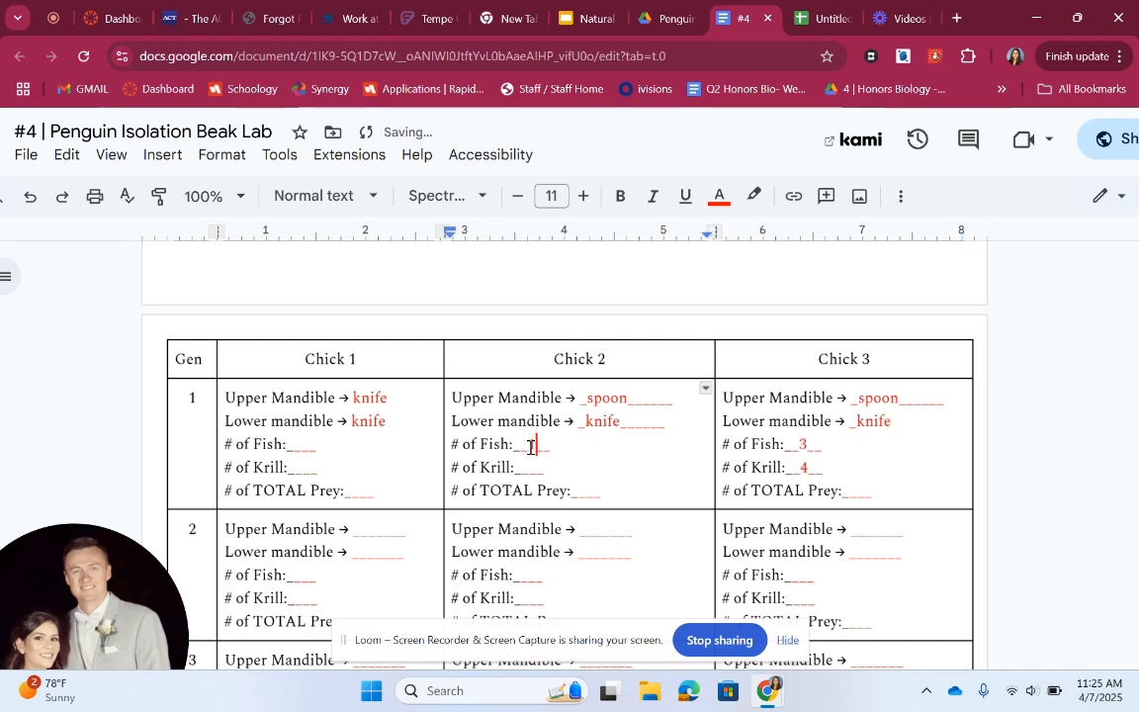
text(1)
click(525, 467)
text(2)
click(661, 500)
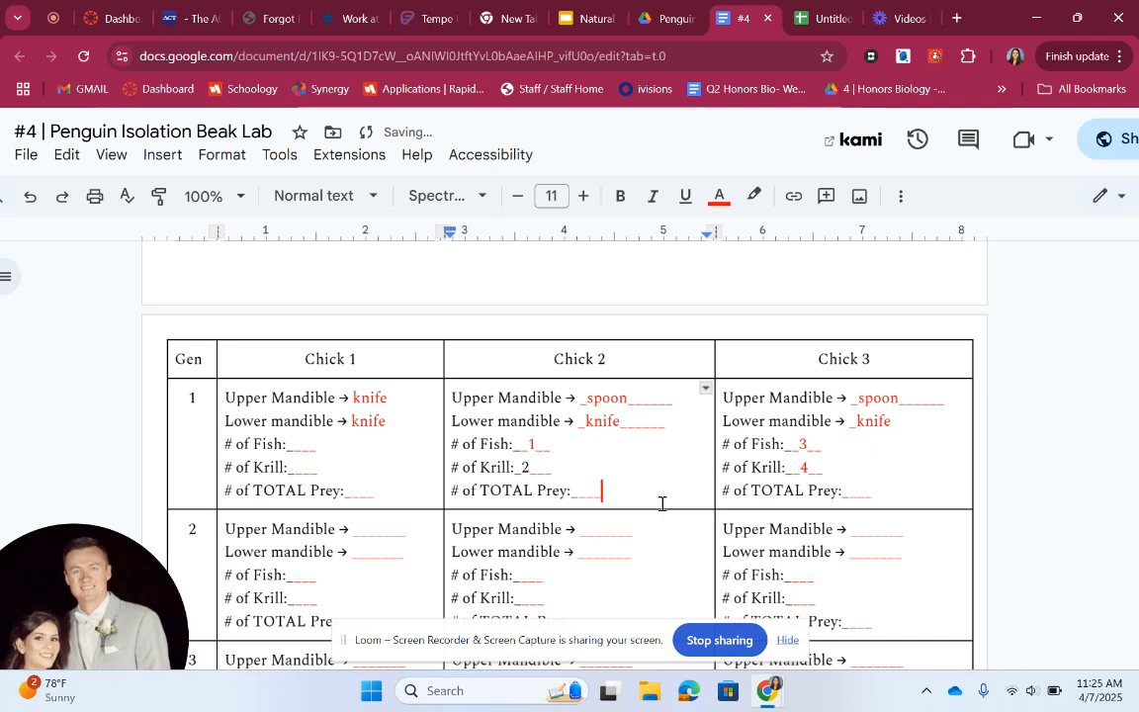
drag(516, 445, 818, 445)
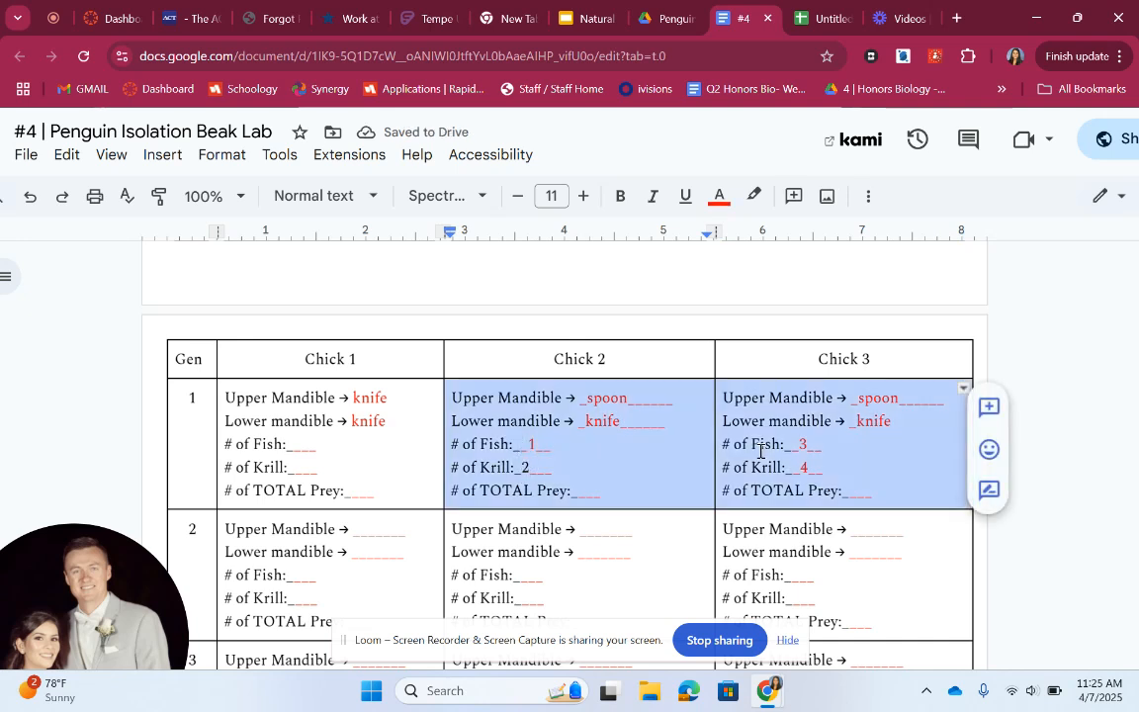
click(819, 444)
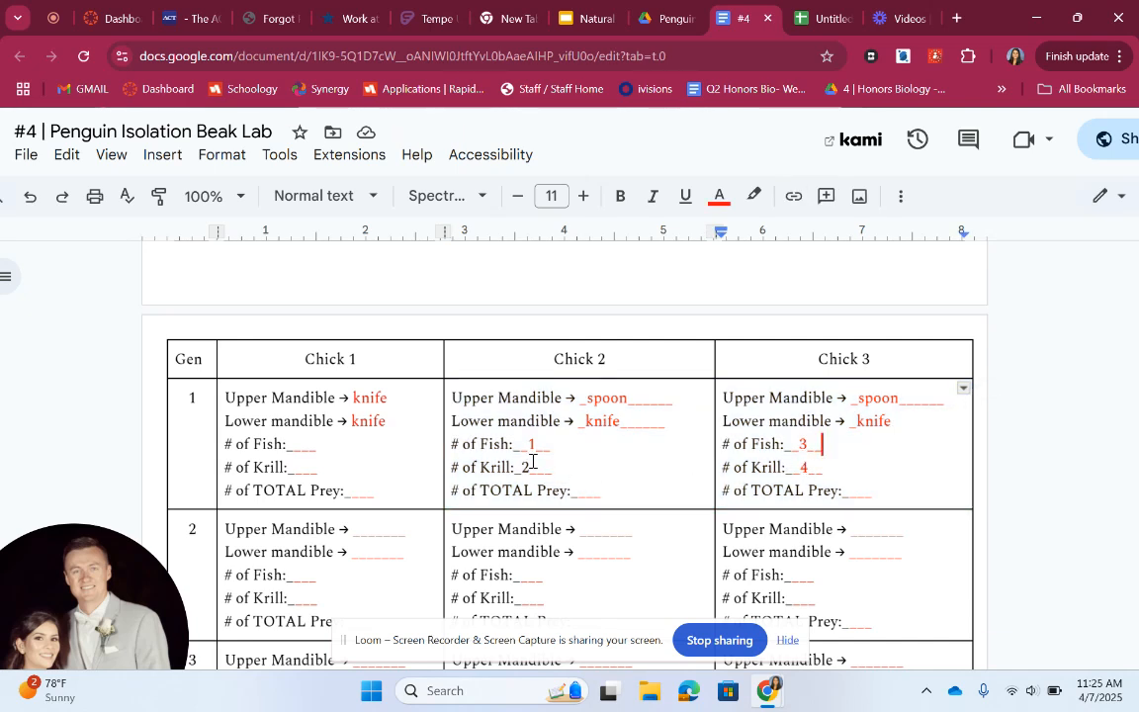
scroll(532, 461, down, 1)
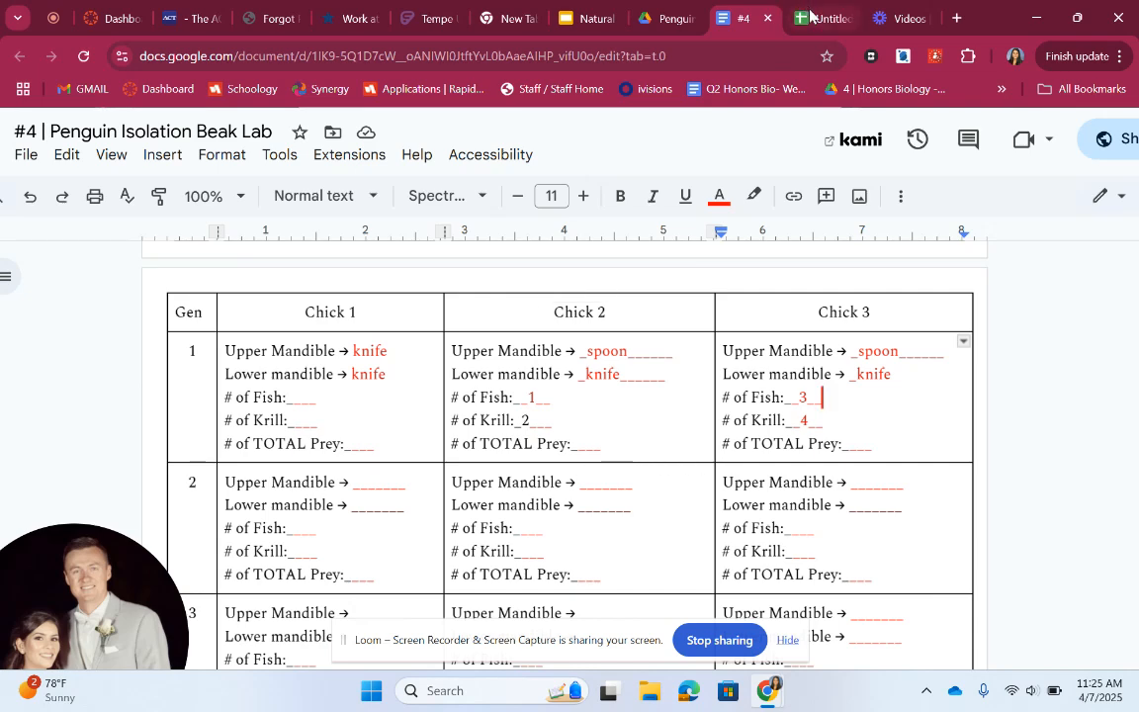
In the spreadsheet, enter Krill 5, 5, 6, 10 in B27:B30 and Fish 6, 7, 7, 8 in C27:C30
key(ctrl+Tab)
click(182, 367)
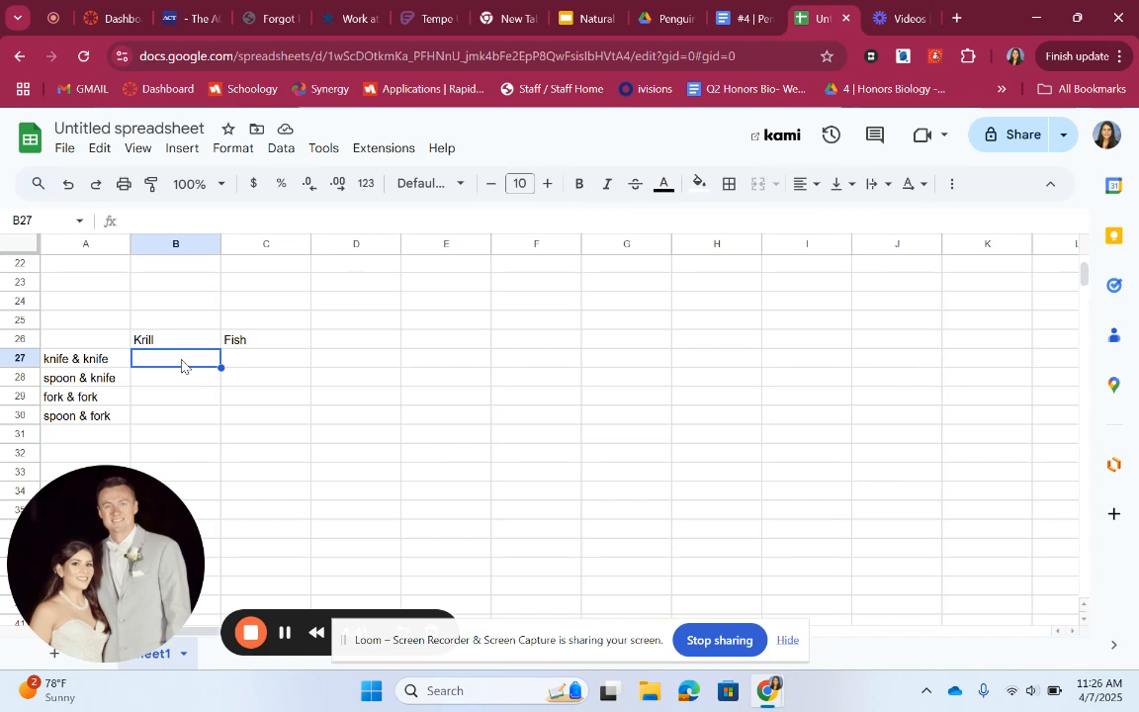
key(Tab)
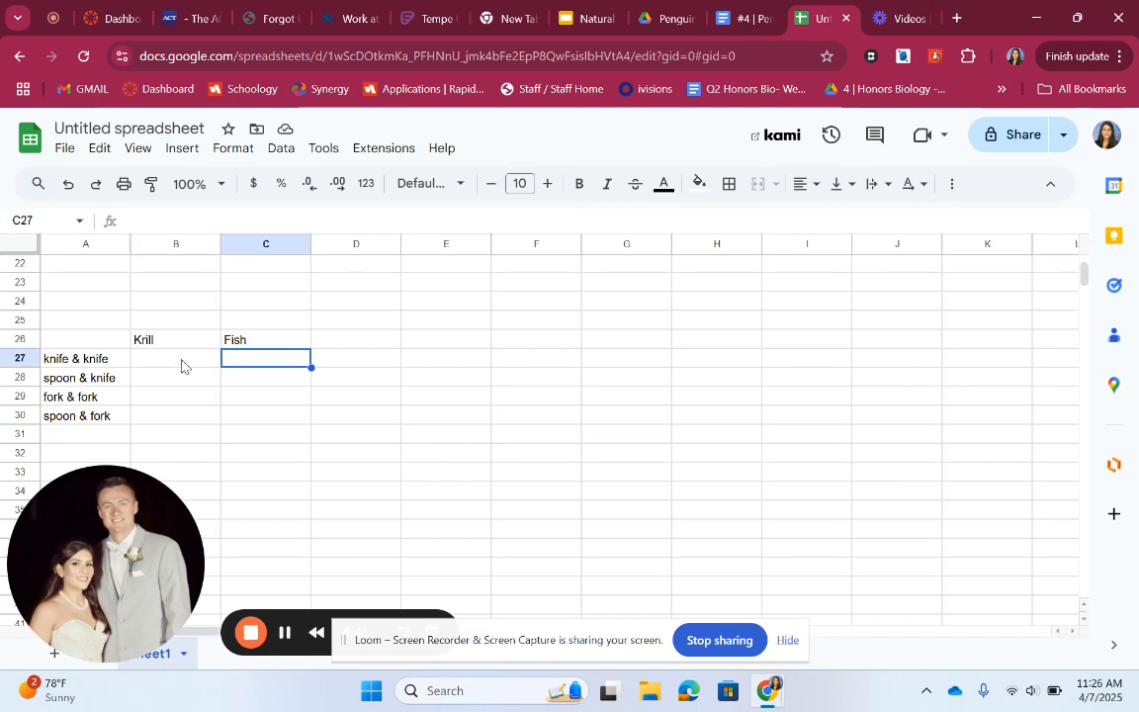
click(182, 366)
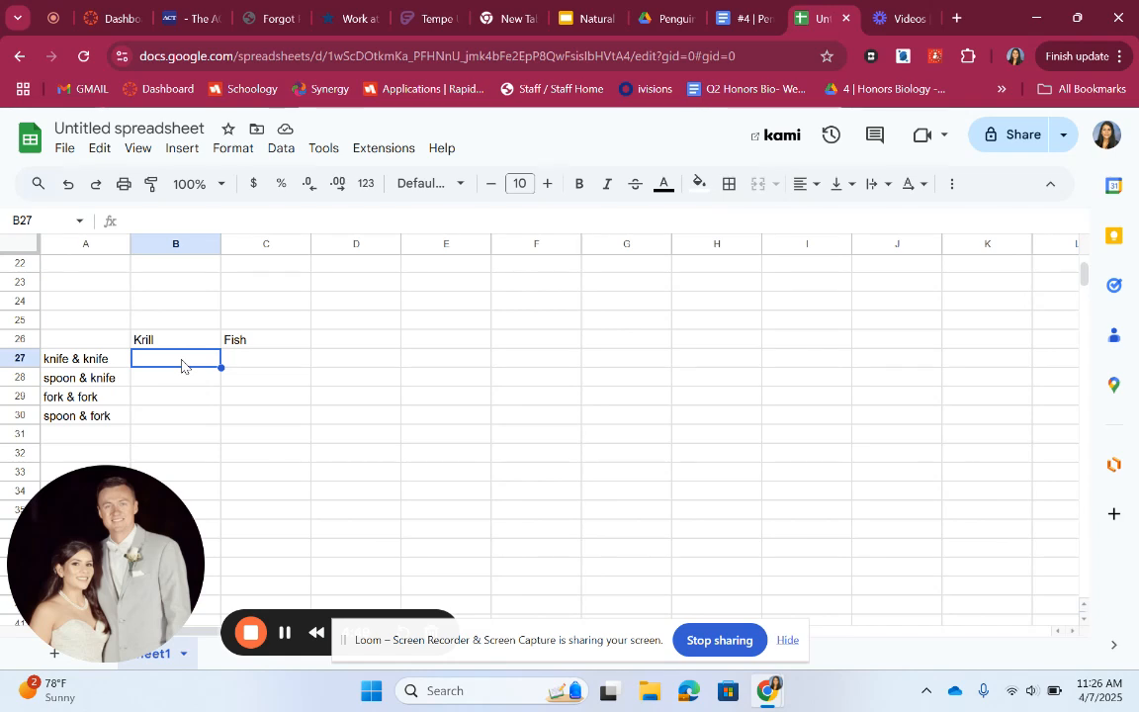
text(5)
key(Tab)
text(6)
key(Return)
text(7)
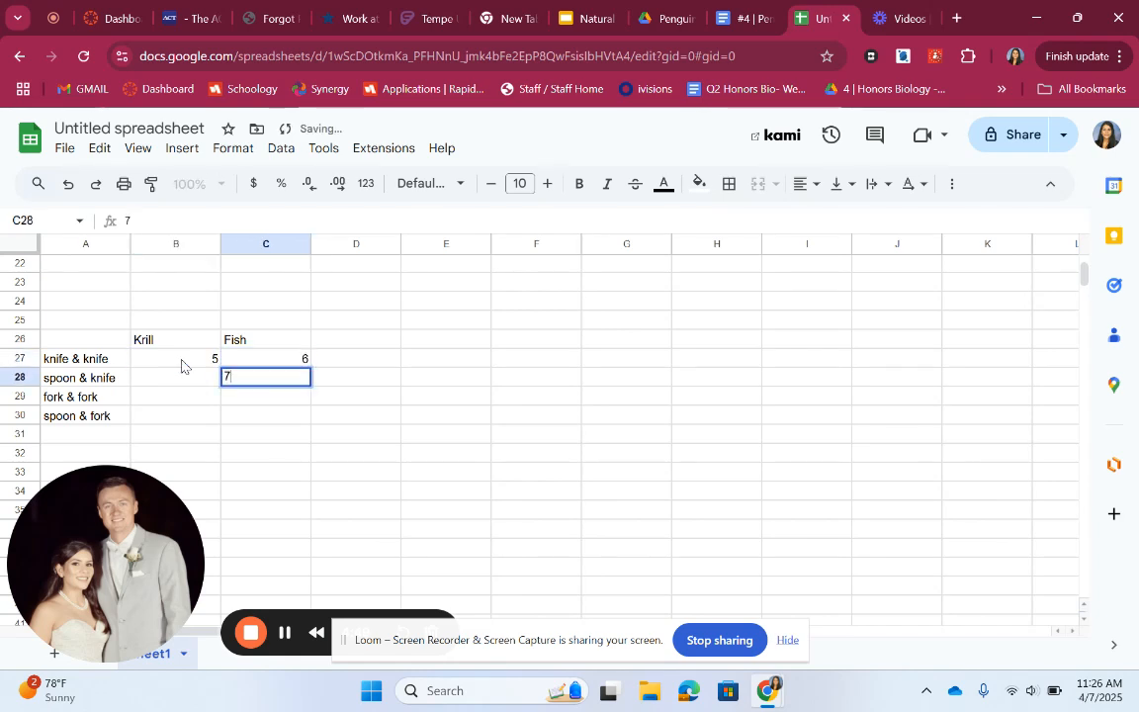
key(Left)
text(5)
key(Return)
text(6)
key(Tab)
text(7)
key(Return)
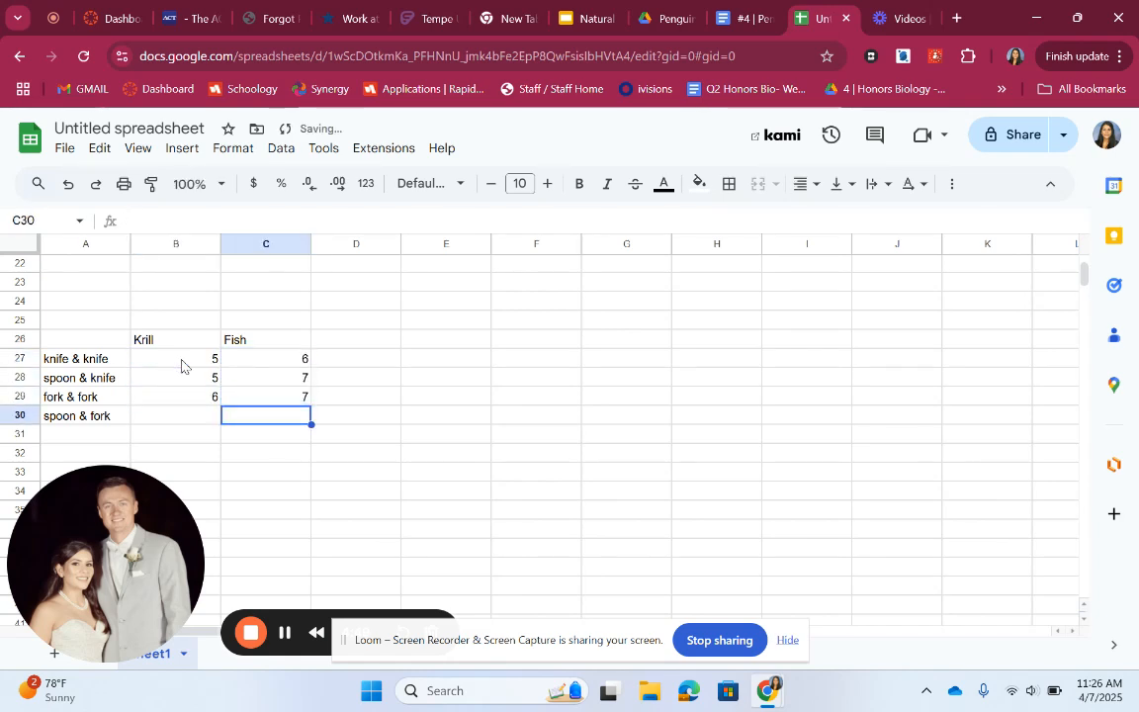
text(8)
key(Left)
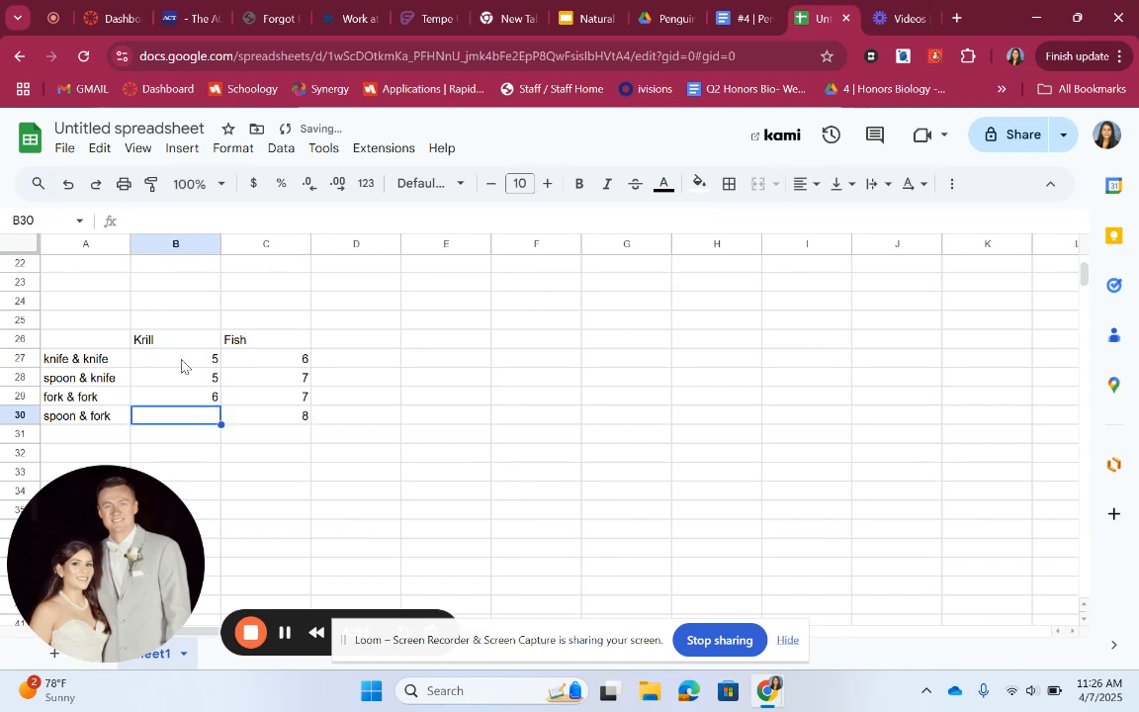
text(10)
click(409, 490)
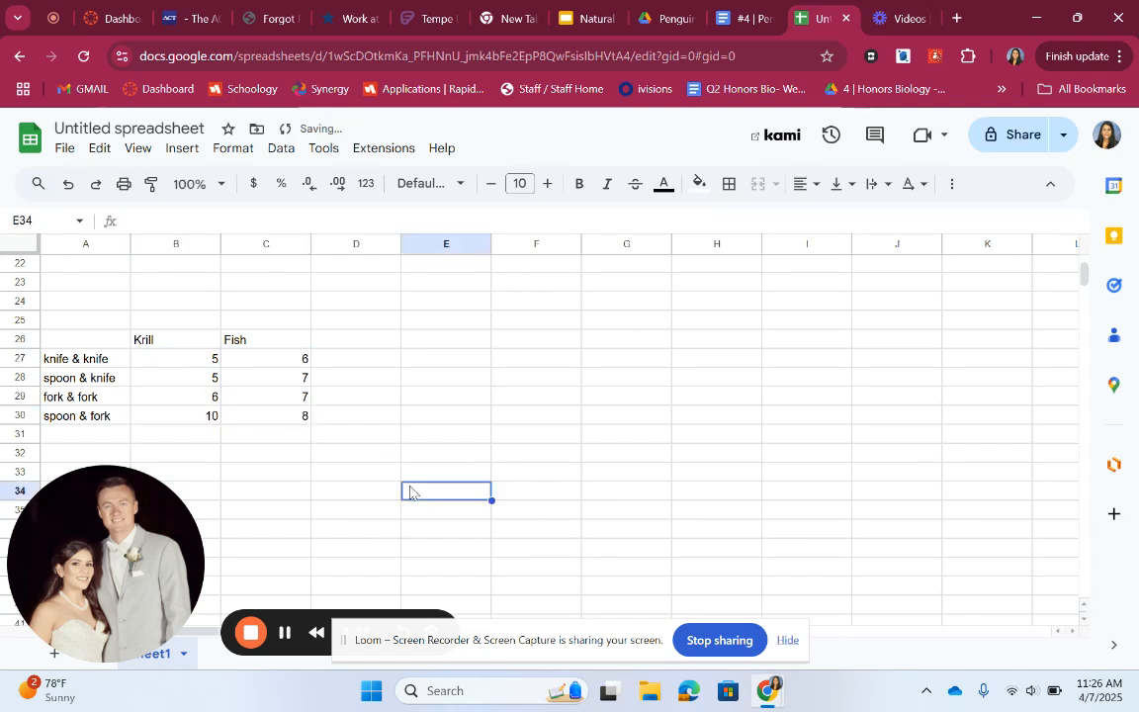
Insert a chart from A26:C30 and change its type to a column chart
drag(91, 342, 289, 419)
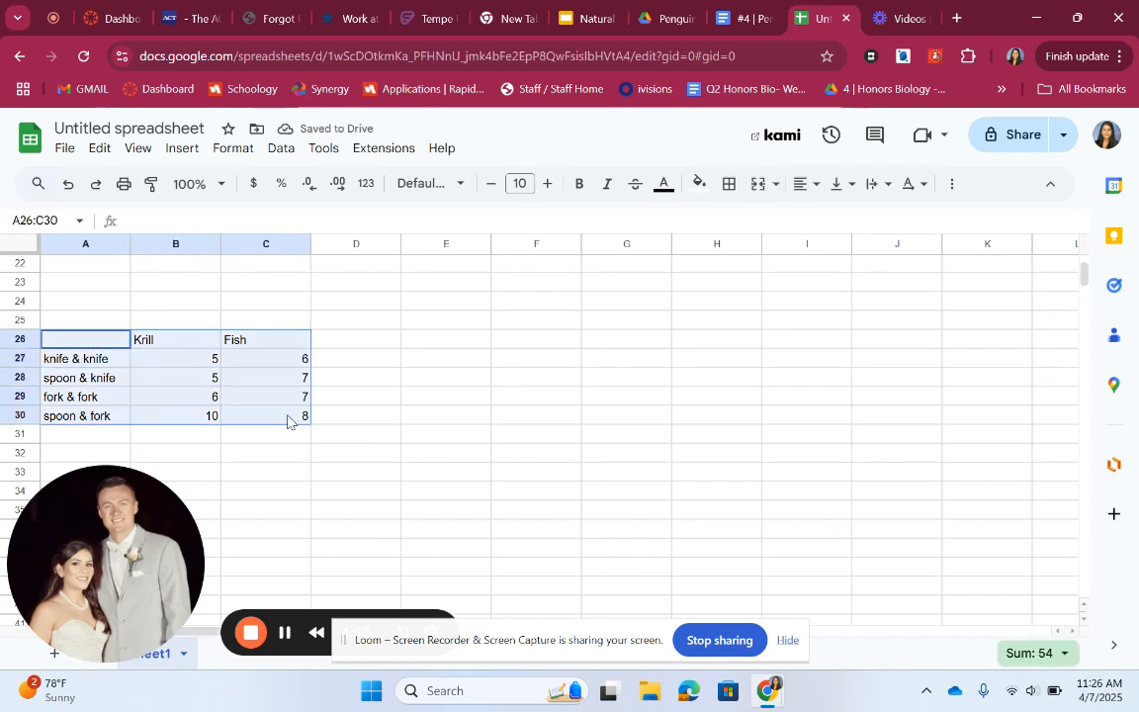
click(182, 149)
click(249, 381)
drag(564, 300, 661, 284)
scroll(904, 385, up, 2)
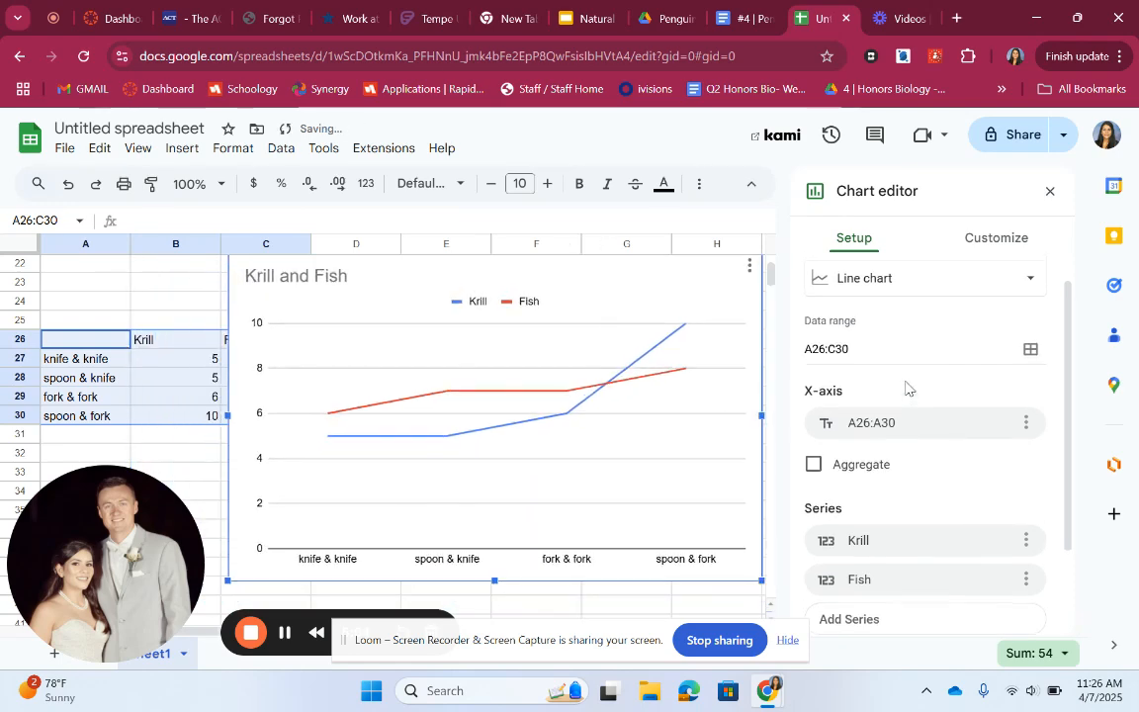
click(895, 307)
click(990, 423)
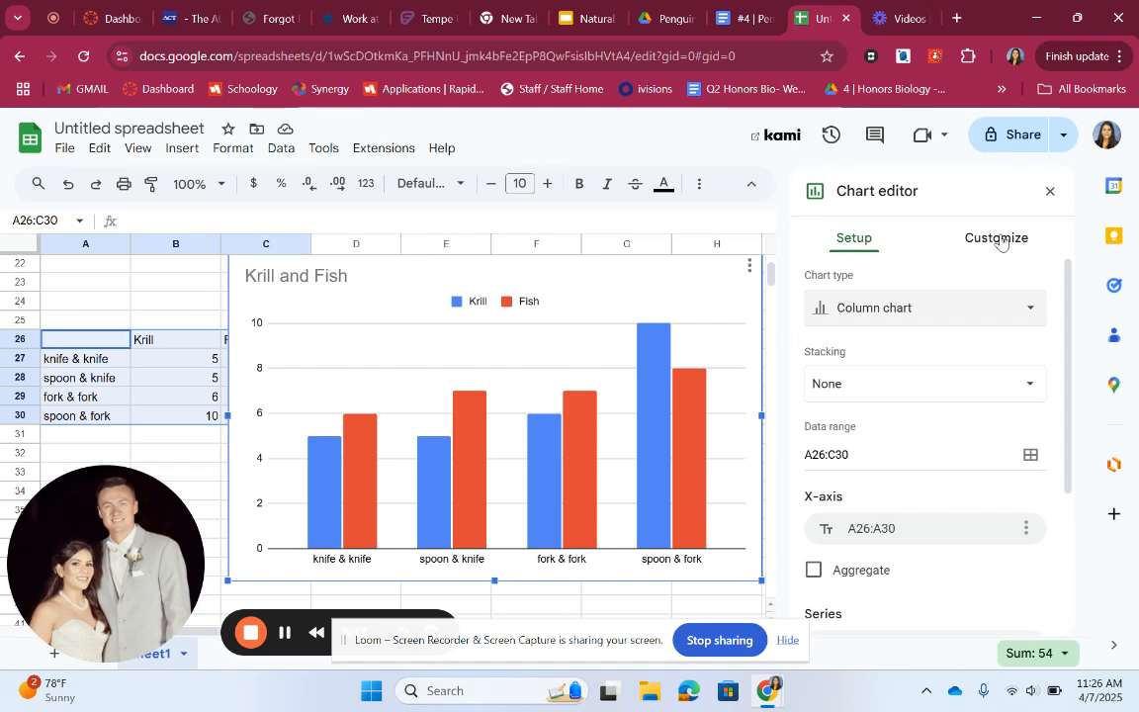
Set the chart's vertical axis title to # of Prey caught
click(1000, 240)
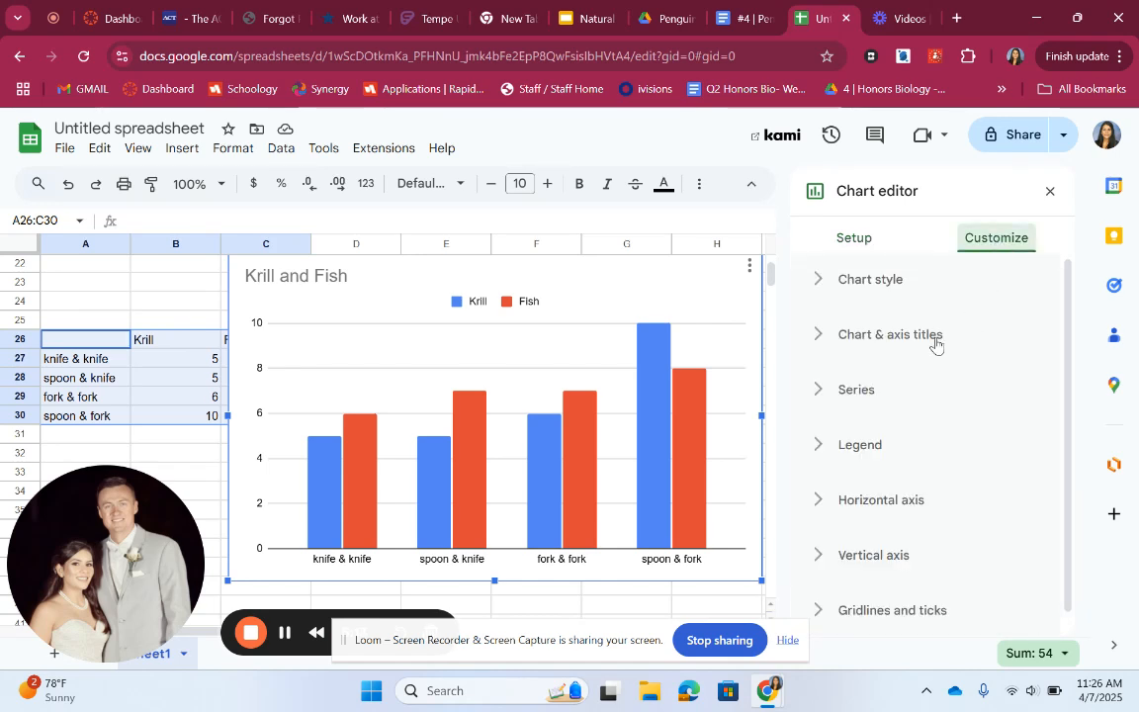
click(934, 340)
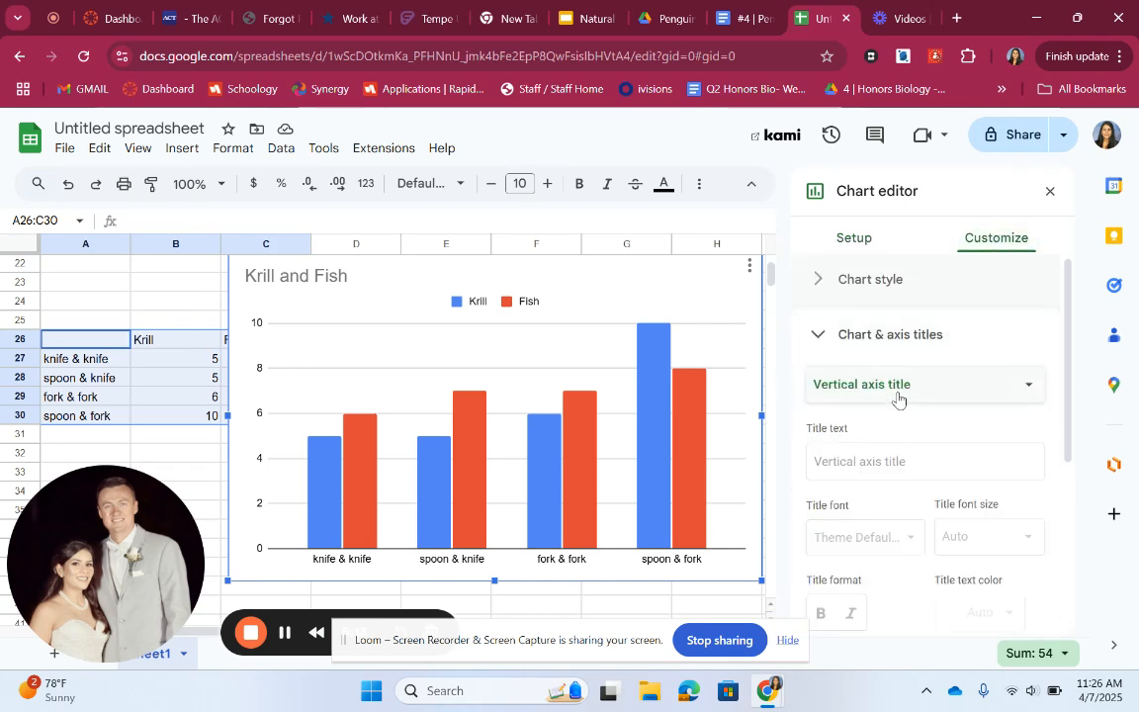
click(856, 468)
text(#)
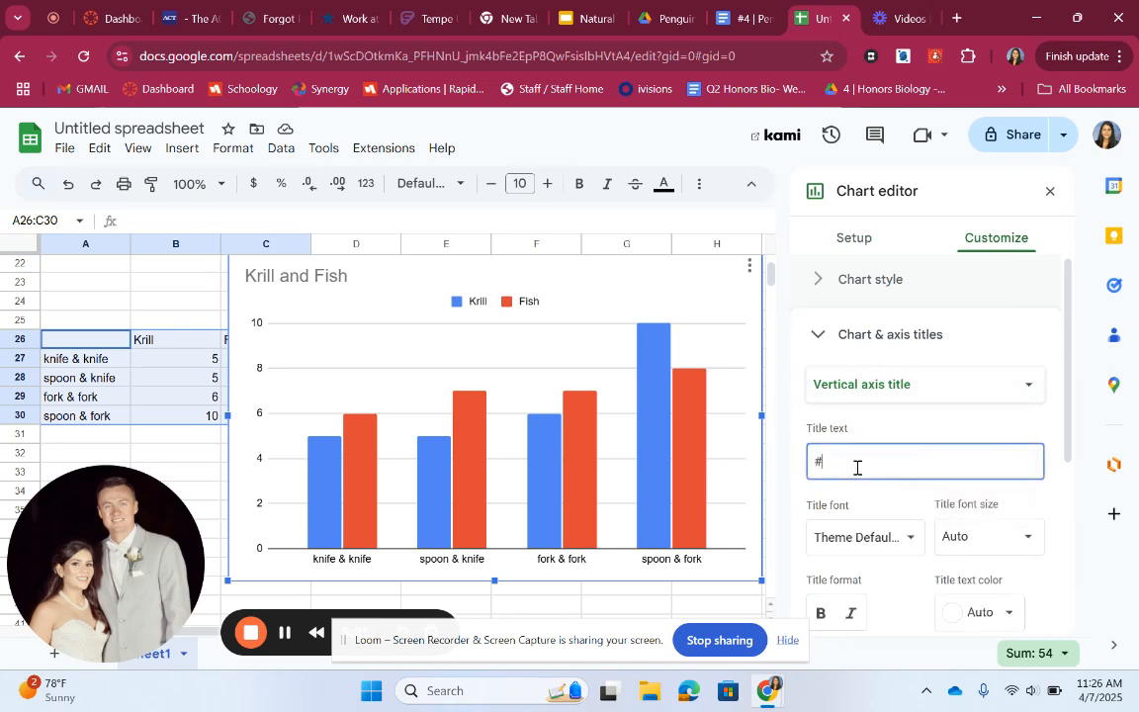
text( of Fish)
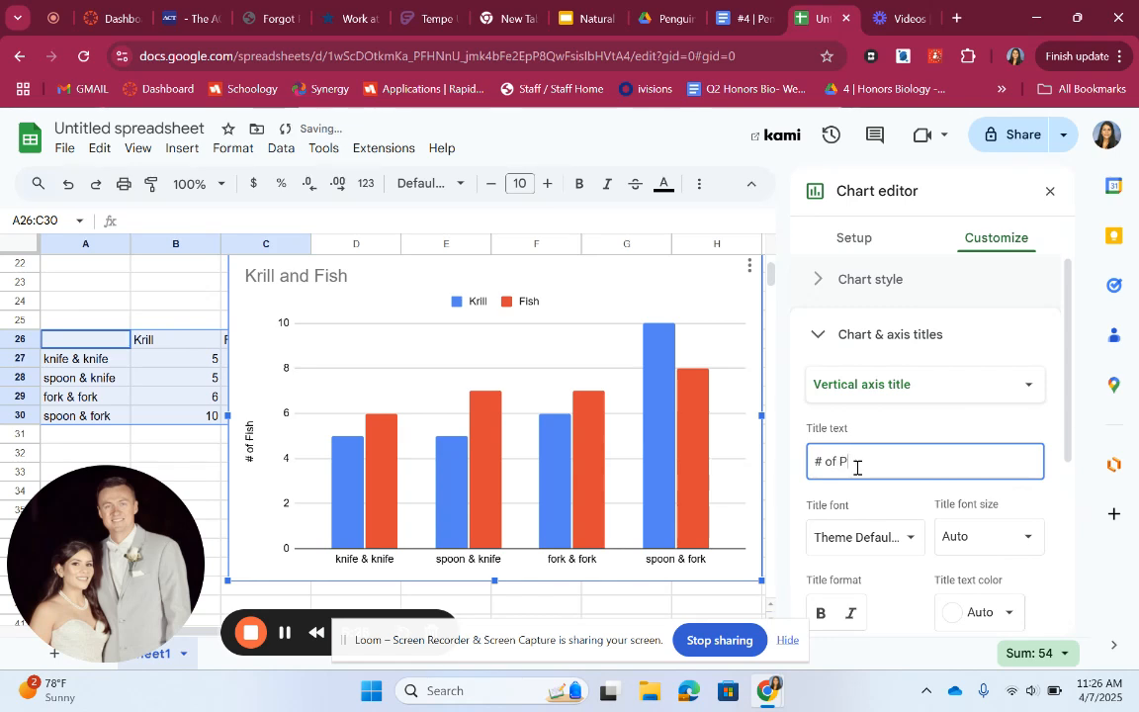
text(Prey caufht)
key(BackSpace)
key(BackSpace)
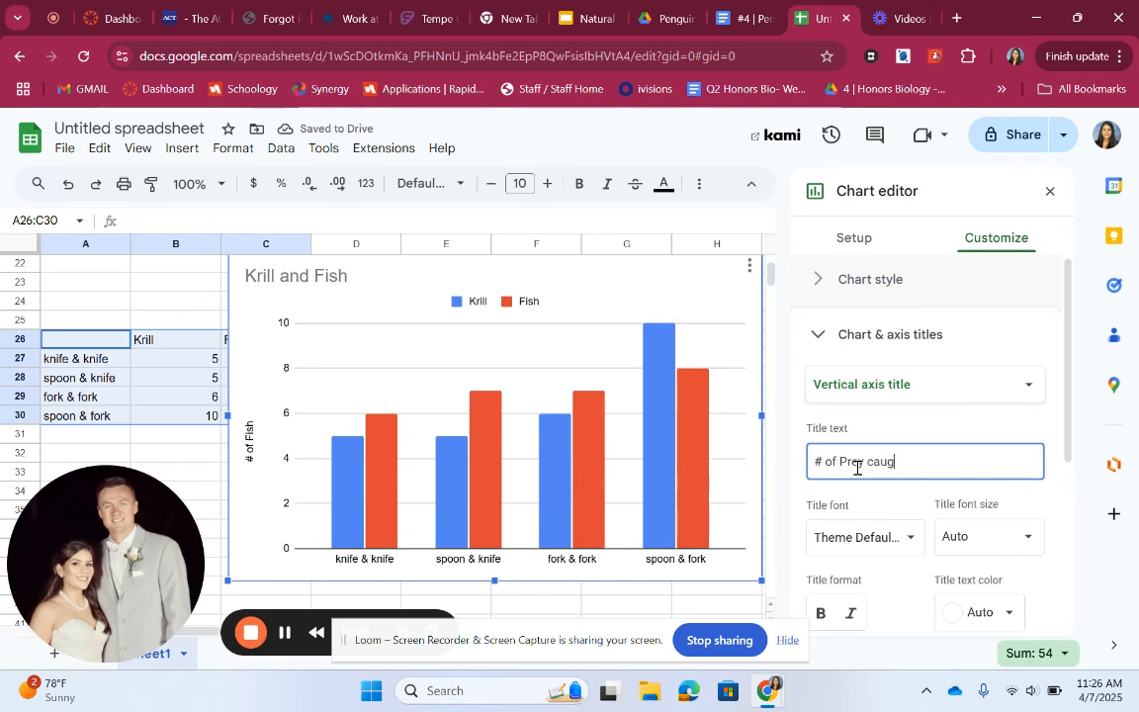
key(BackSpace)
key(BackSpace)
text(t)
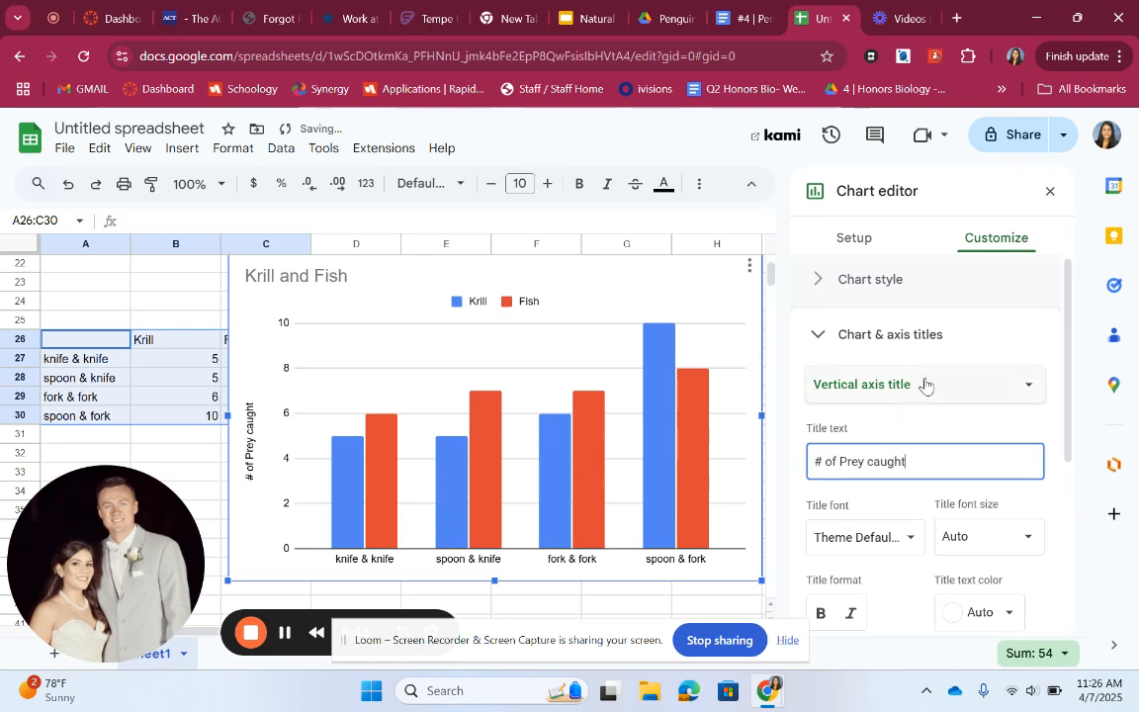
Set the chart's horizontal axis title to Mandible Type
click(923, 383)
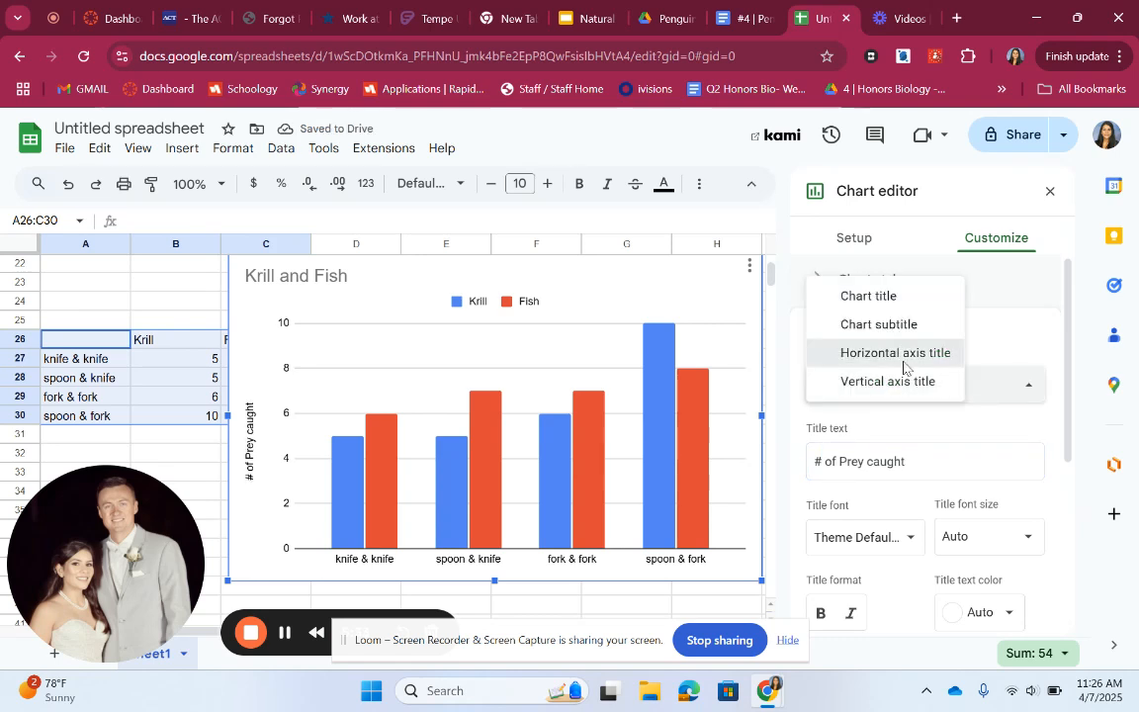
click(902, 368)
click(884, 462)
text(Mandi)
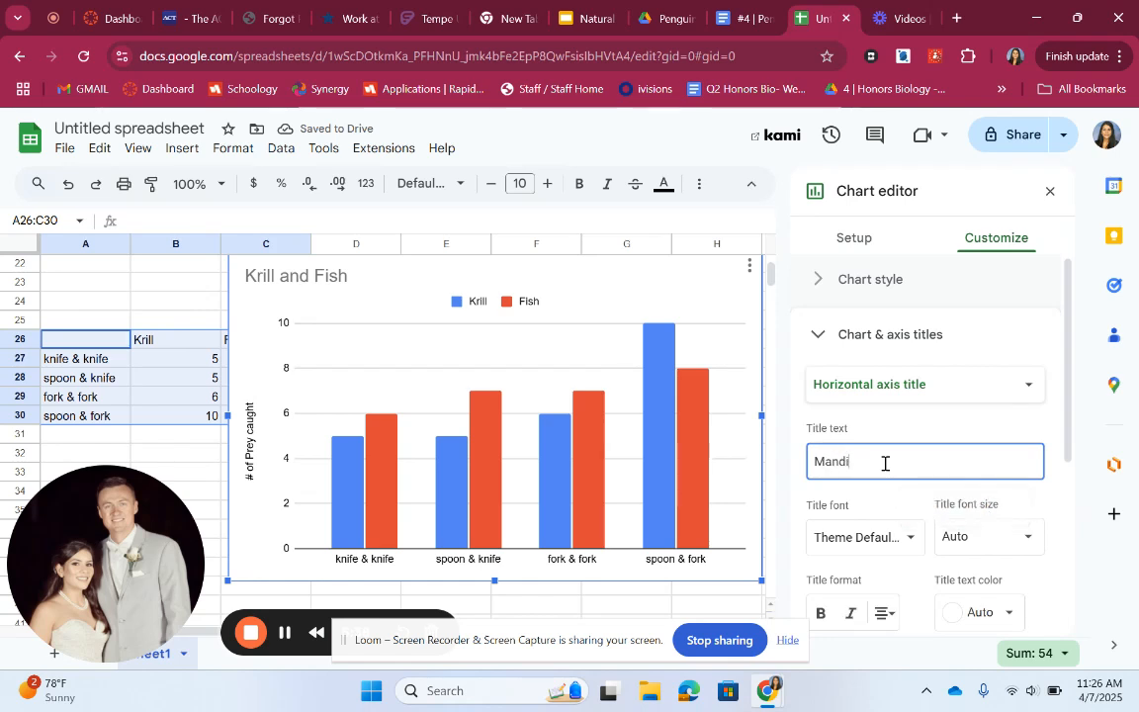
text(ble Type)
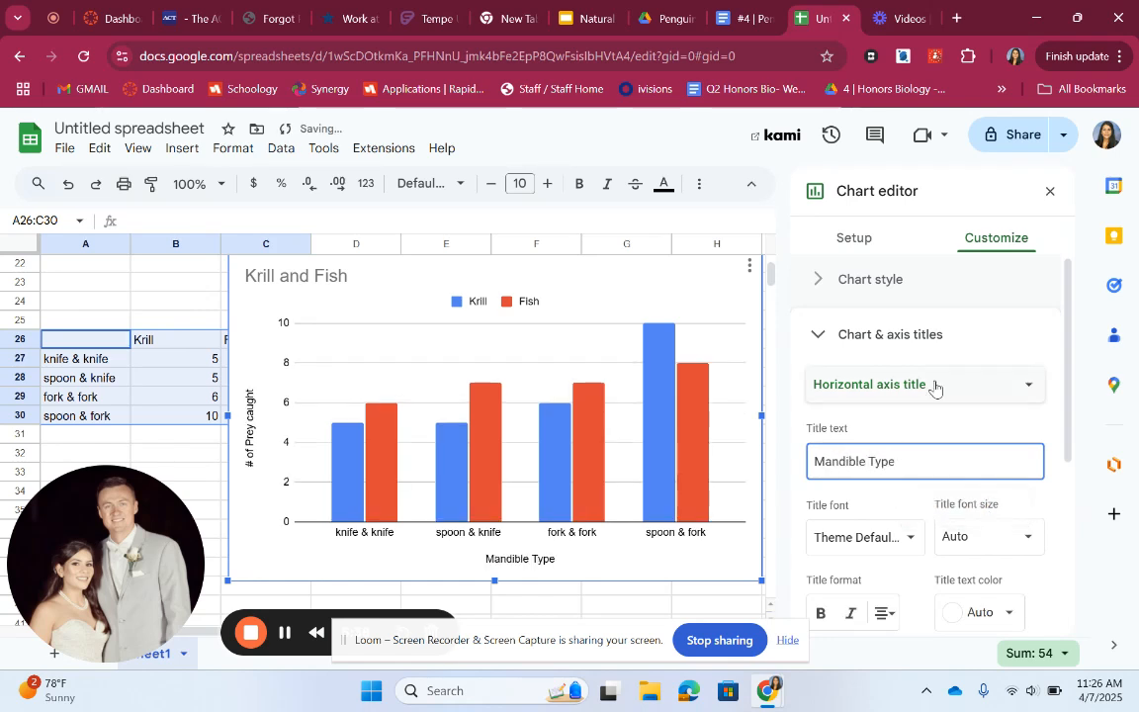
Set the chart title to Mandible type vs. prey caught
click(979, 363)
click(954, 395)
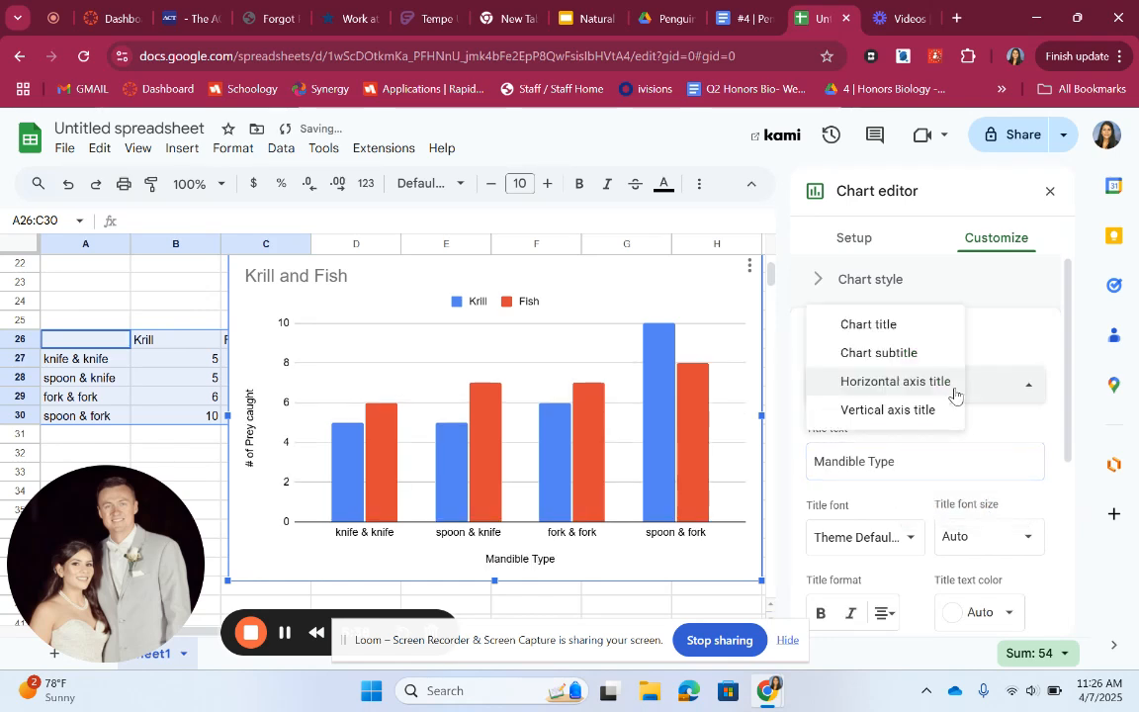
click(903, 326)
triple_click(880, 479)
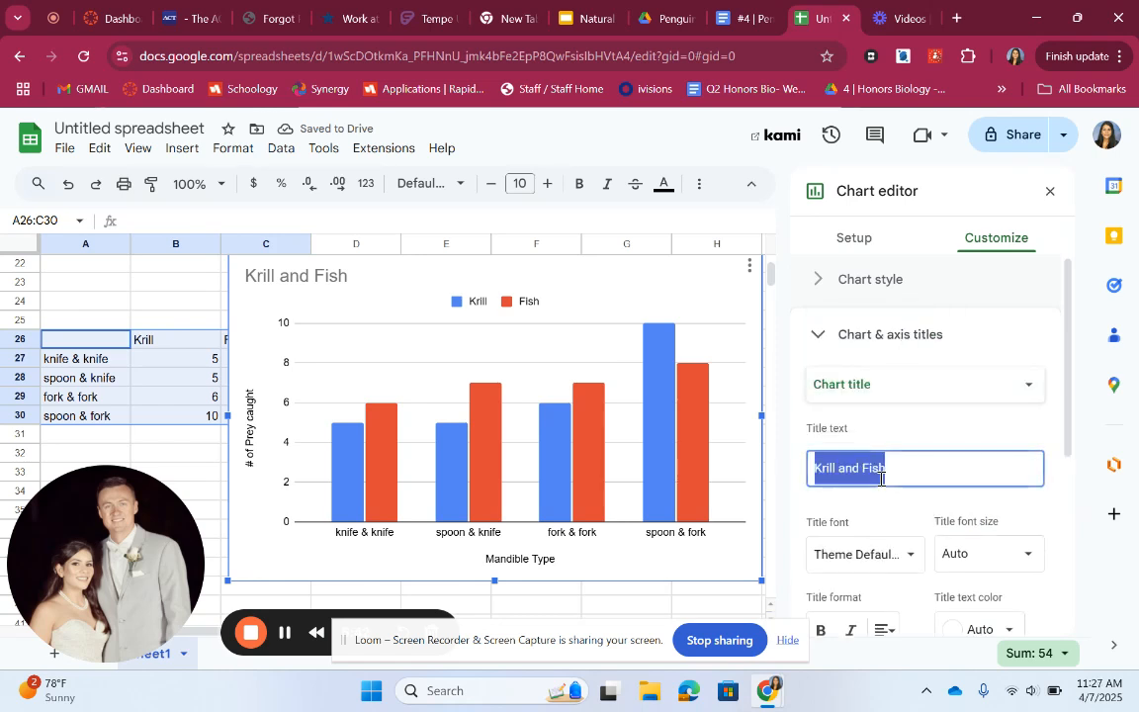
text(Mandi)
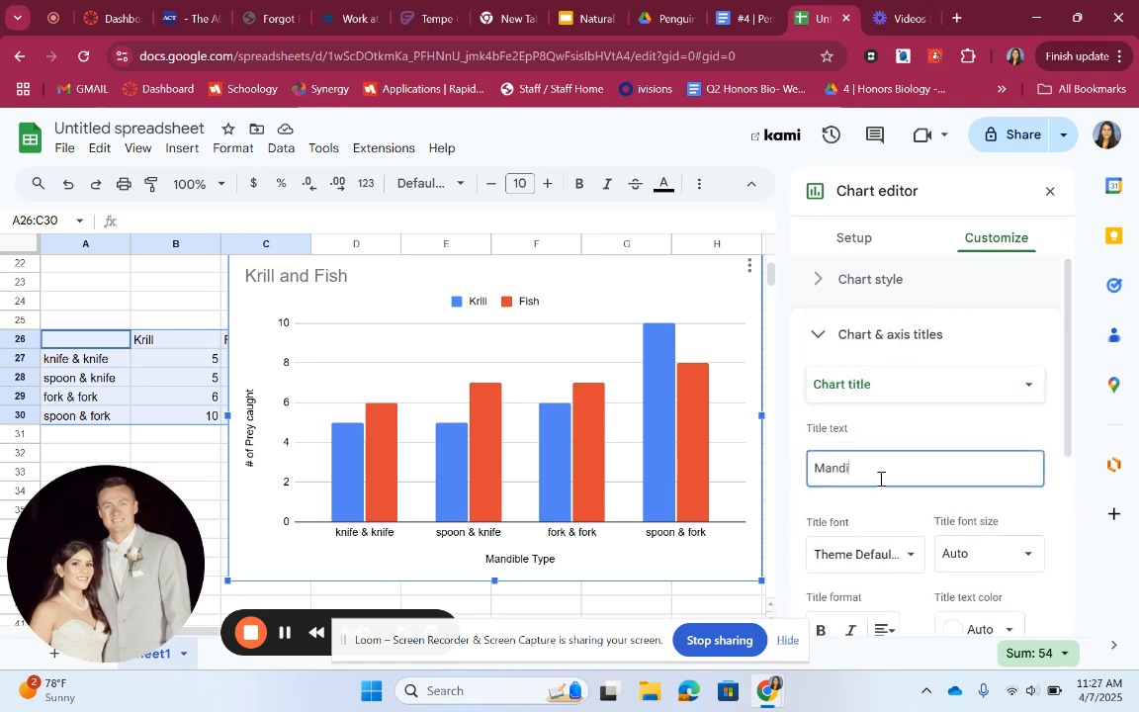
text(ble type vs. prey caught)
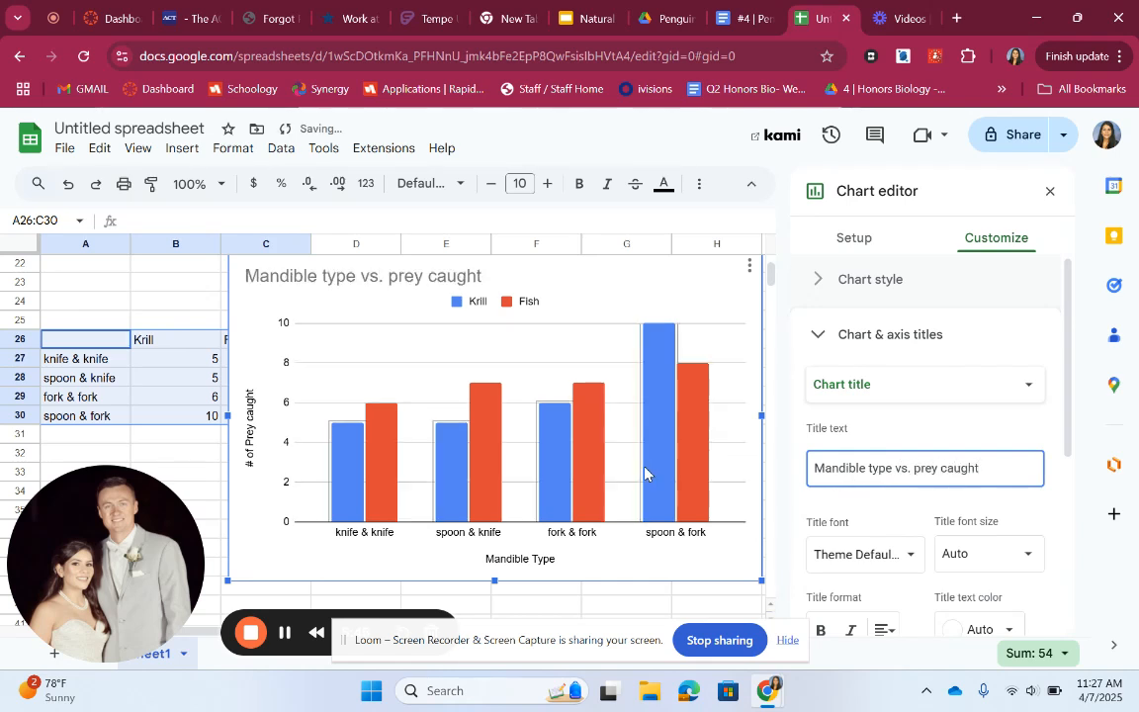
Deselect the chart by selecting cells outside it
click(181, 448)
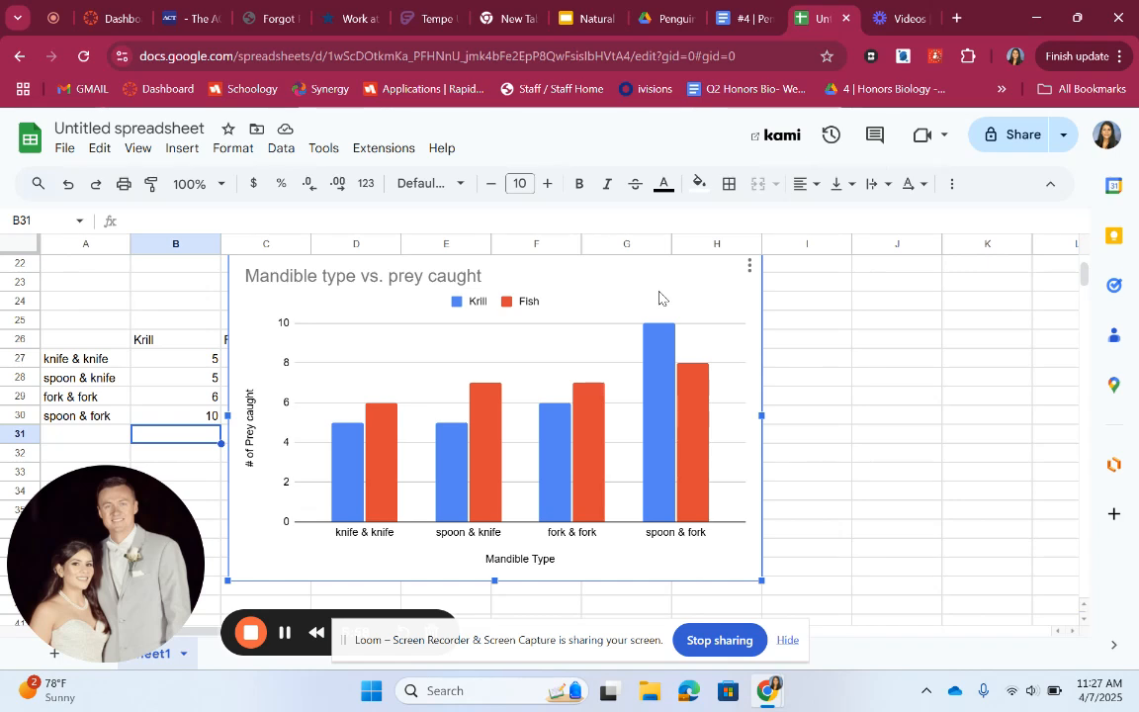
click(837, 461)
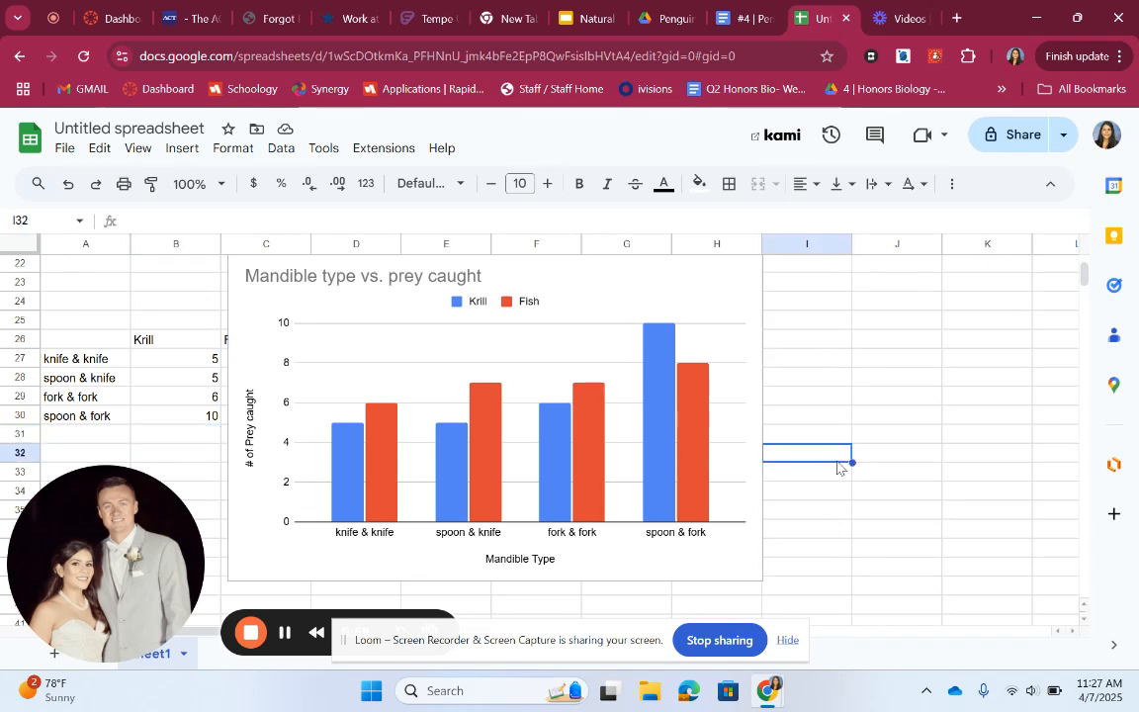